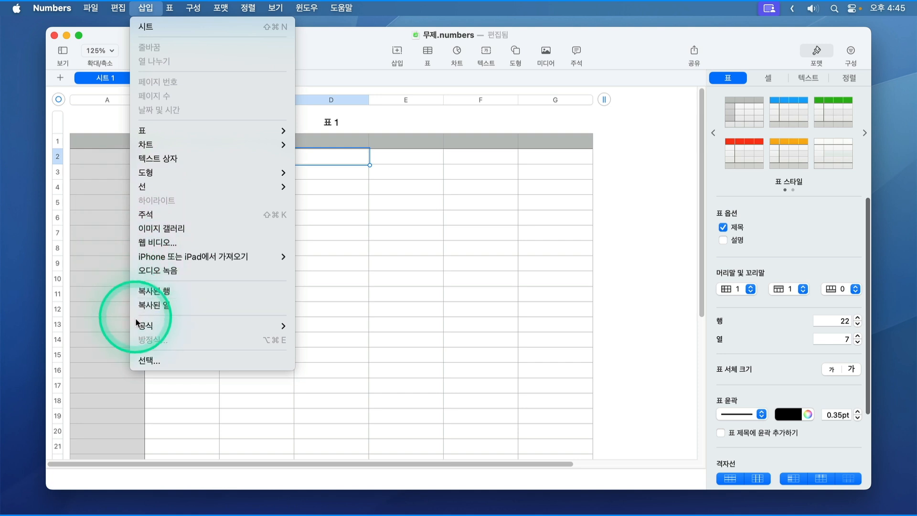
pyautogui.moveTo(275, 326)
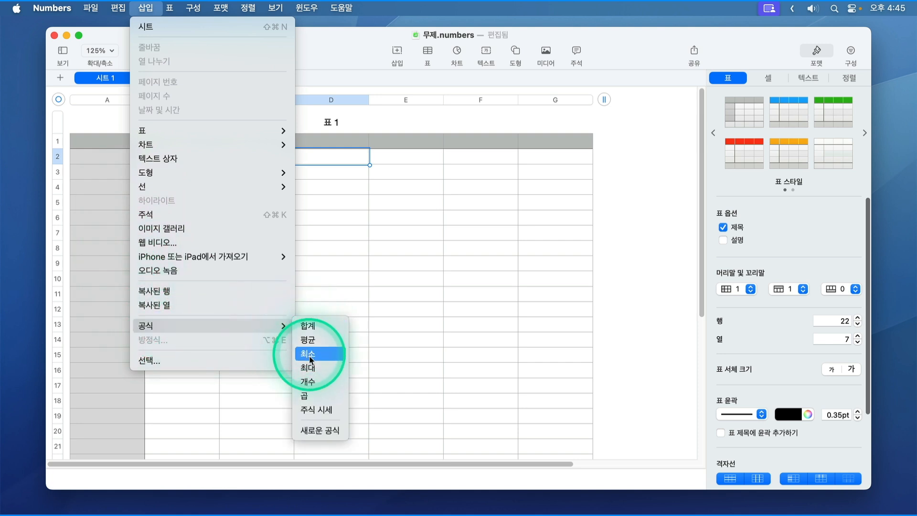
pyautogui.click(323, 431)
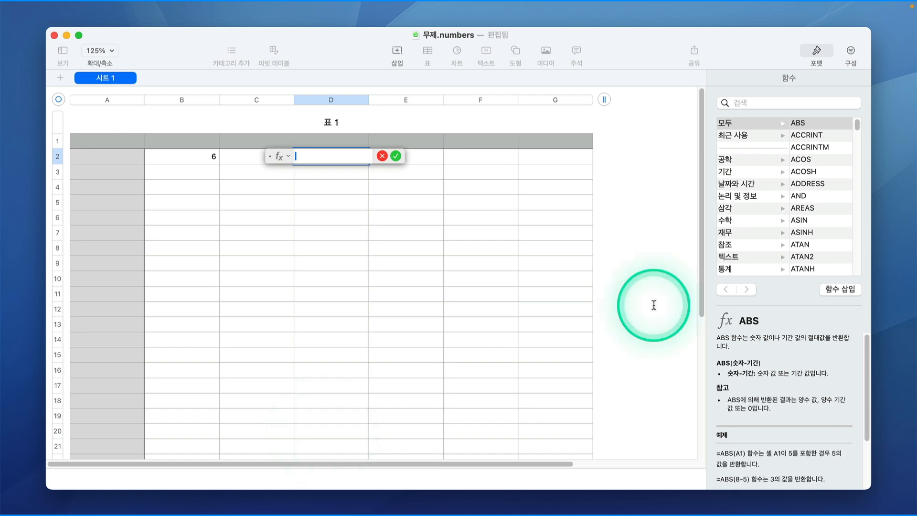
pyautogui.press('Escape')
# Enter a formula in cell D2 that adds cells B2 and C2.
pyautogui.click(348, 160)
pyautogui.write('=')
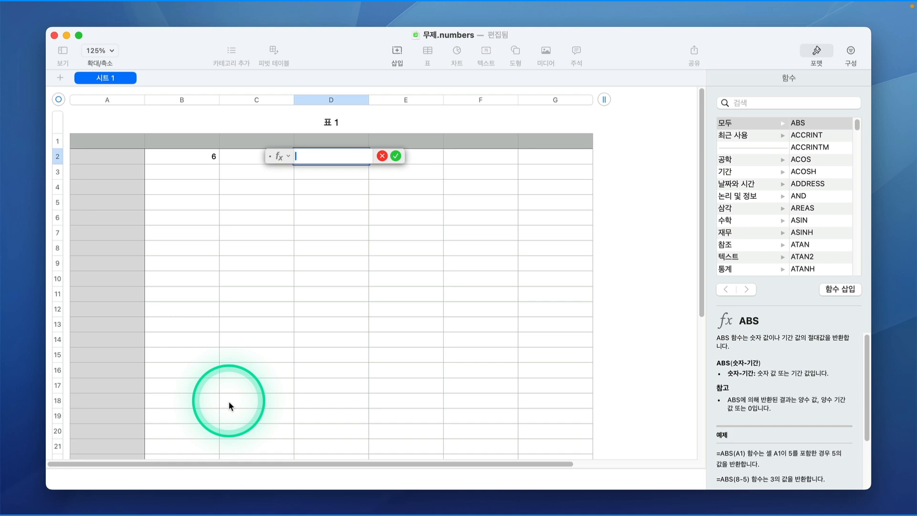
pyautogui.write('B')
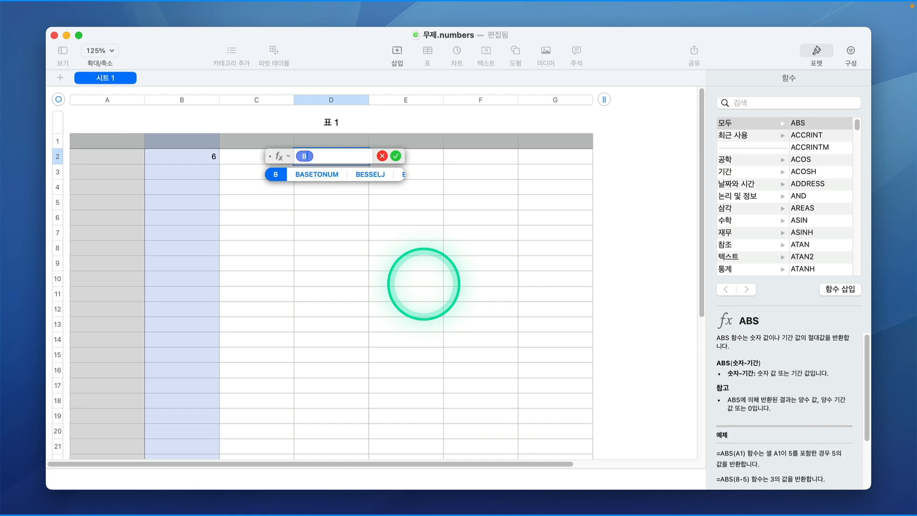
pyautogui.write('2+')
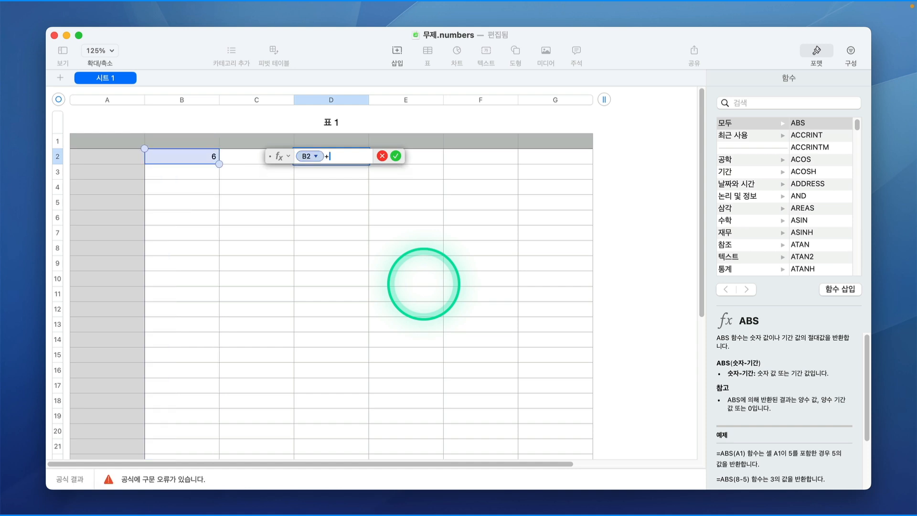
pyautogui.write('C')
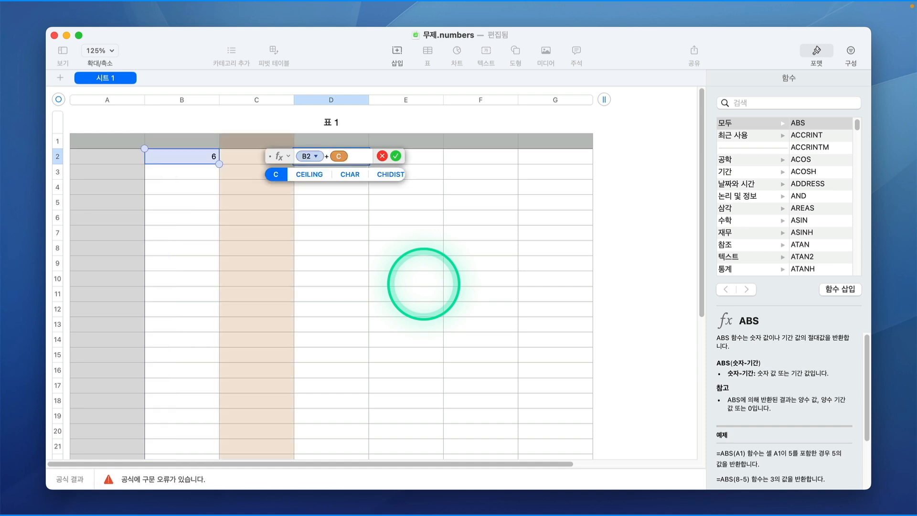
pyautogui.write('2')
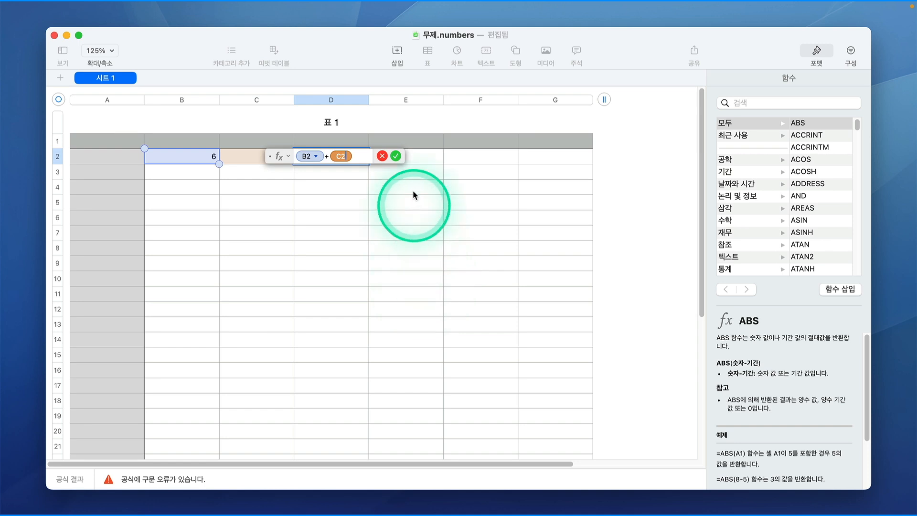
pyautogui.click(396, 157)
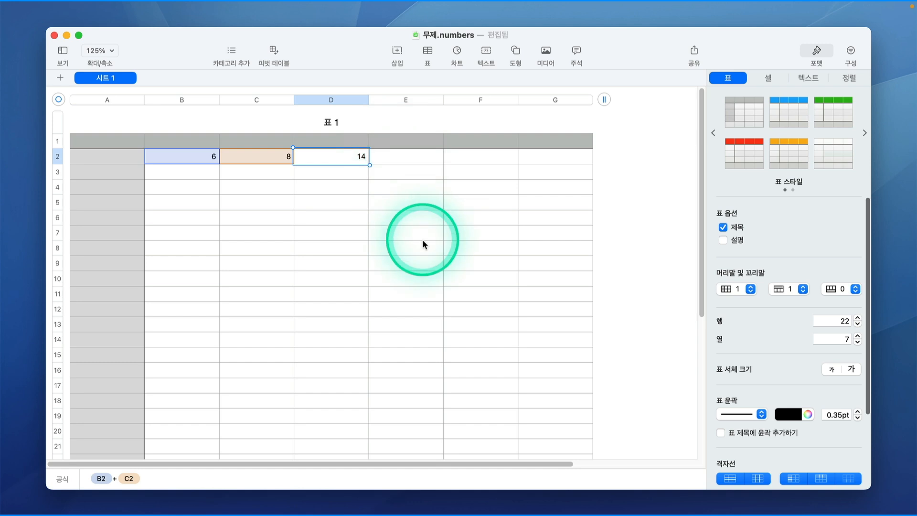
# Clear the formula in cell D2 and enter b2+c2 there without an equals sign.
pyautogui.press('Delete')
pyautogui.write('b2+c2')
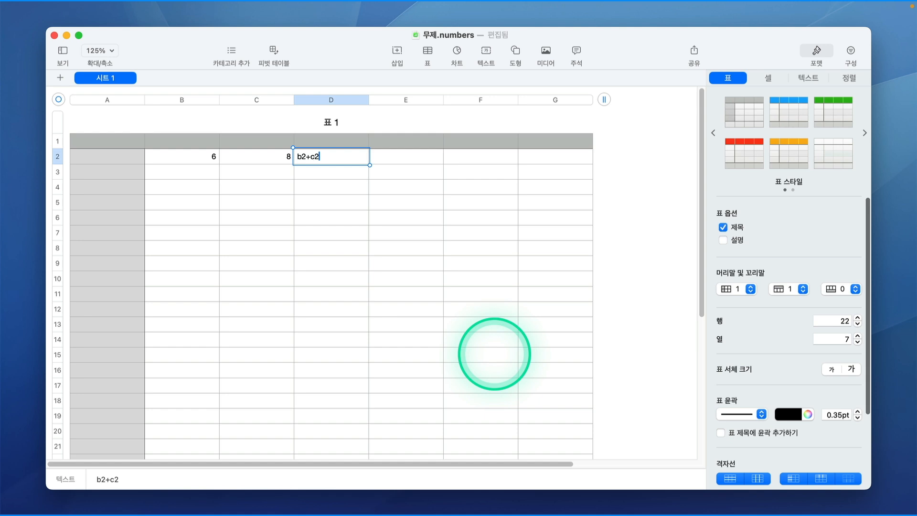
pyautogui.press('Return')
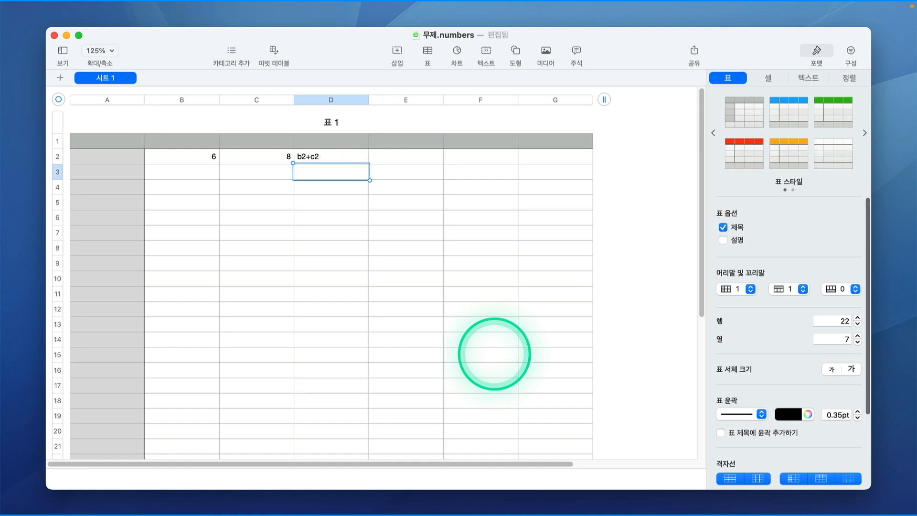
# Delete the text in cell D2 and enter the formula =B2+C2 in its place.
pyautogui.click(337, 161)
pyautogui.press('Delete')
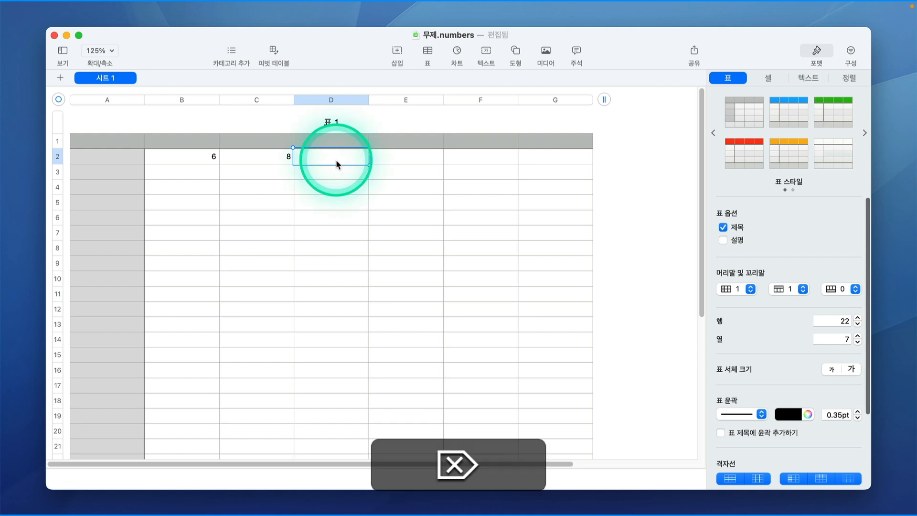
pyautogui.write('=')
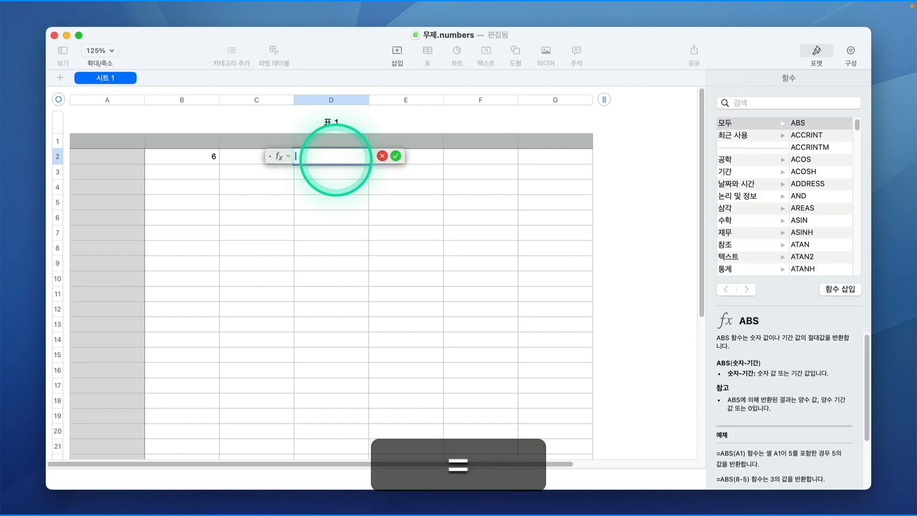
pyautogui.write('b')
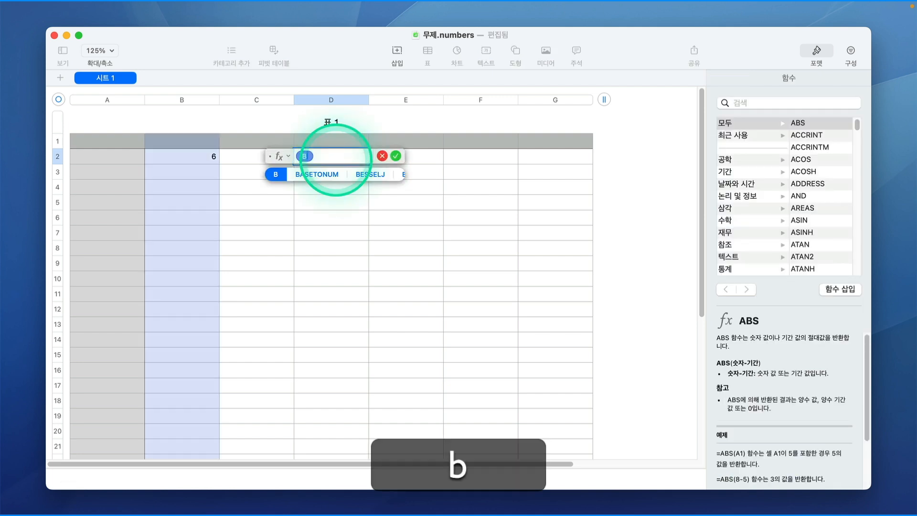
pyautogui.write('2+C2')
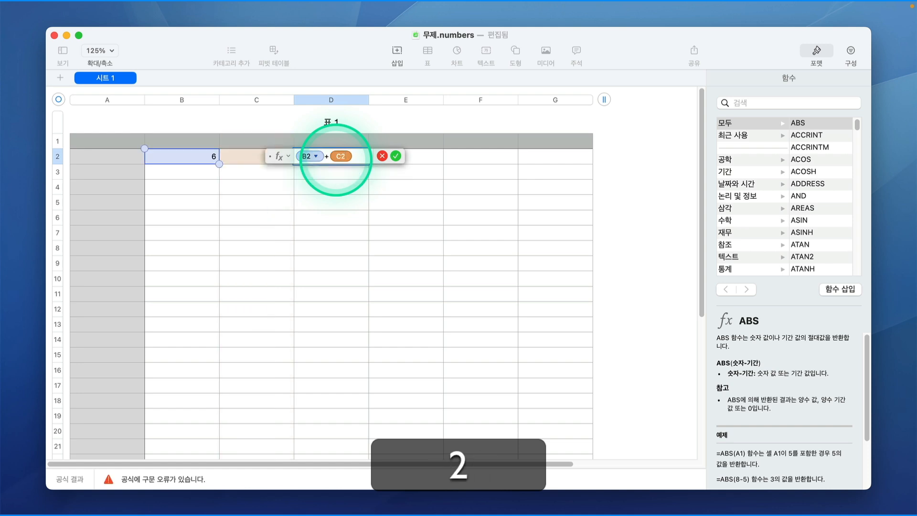
pyautogui.press('Return')
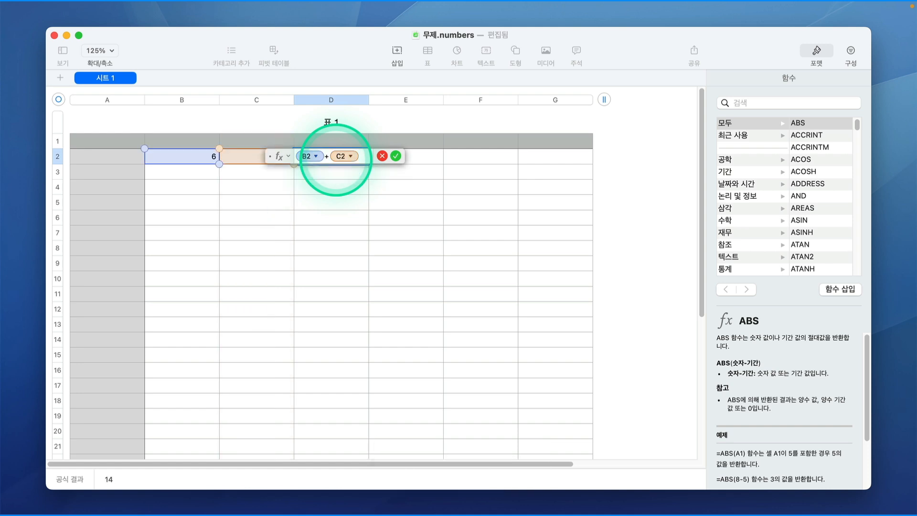
pyautogui.press('Return')
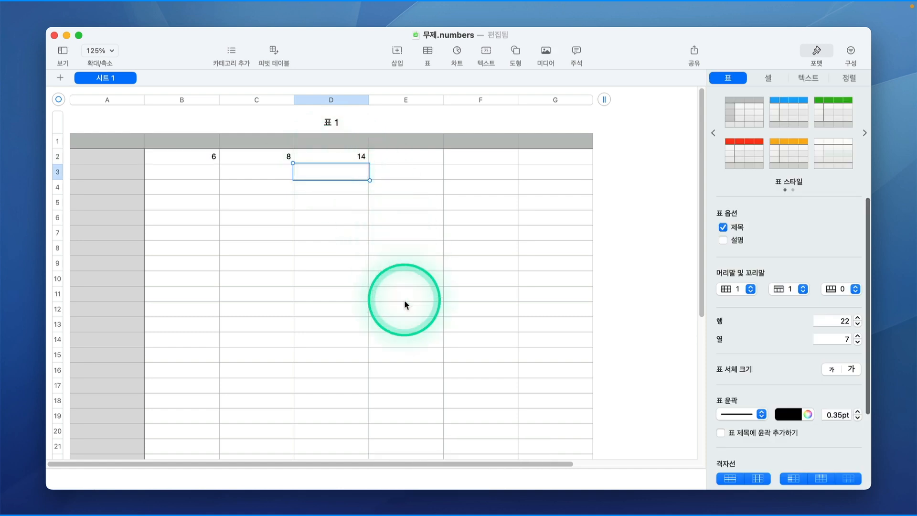
# Clear cell D2 and rebuild its sum by picking cells B2 and C2 in the sheet, moving the formula editor off cell C2.
pyautogui.click(173, 156)
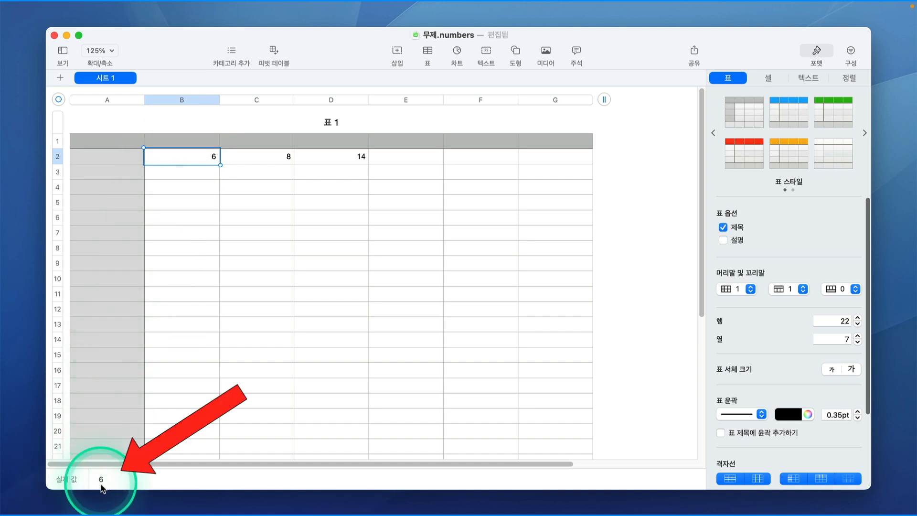
pyautogui.click(265, 158)
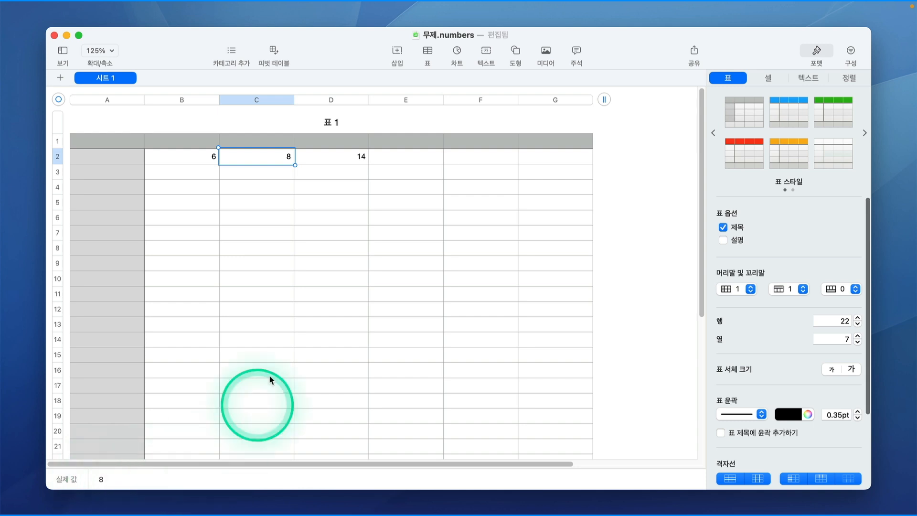
pyautogui.click(344, 157)
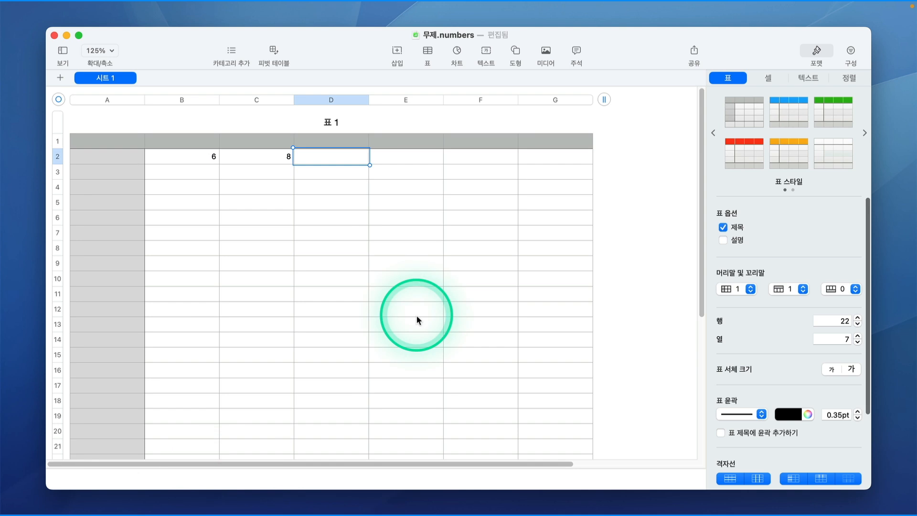
pyautogui.write('=')
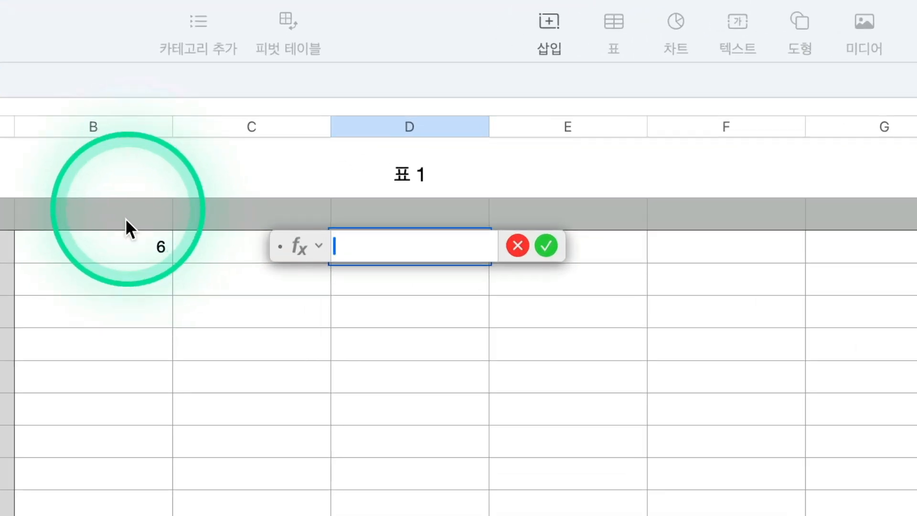
pyautogui.click(119, 237)
pyautogui.write('+')
pyautogui.click(190, 241)
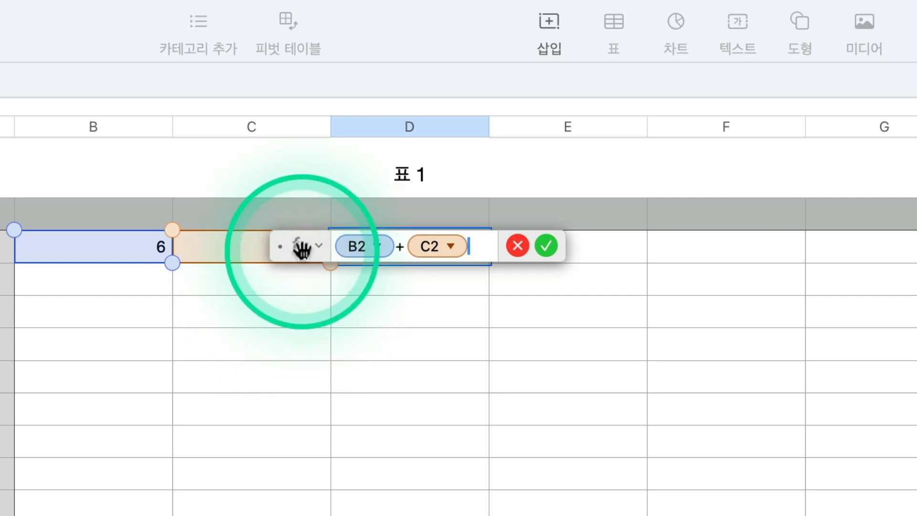
pyautogui.moveTo(302, 248); pyautogui.dragTo(539, 255)
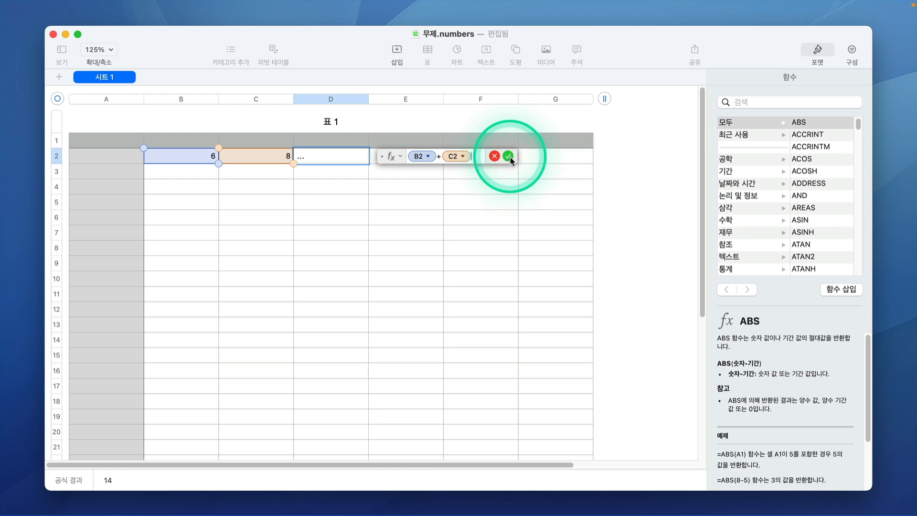
pyautogui.click(509, 156)
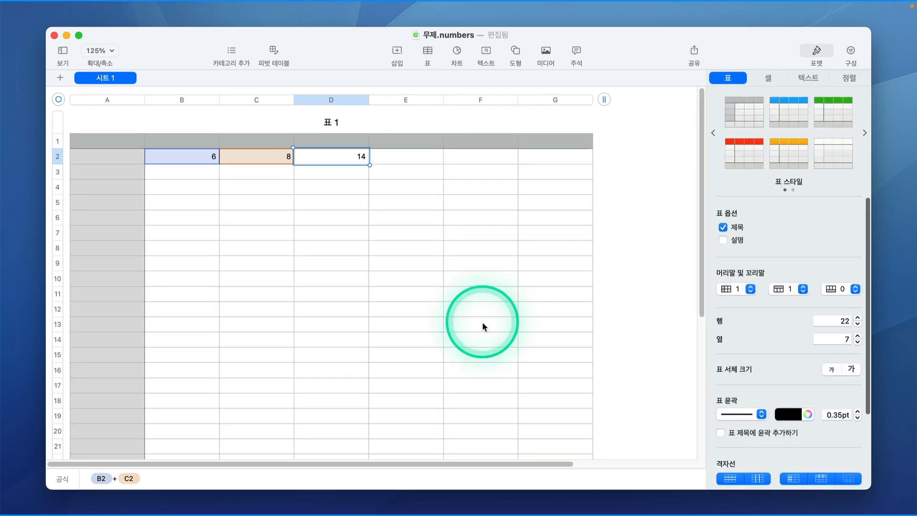
# Edit the formula in cell D2 so that it subtracts C2 from B2.
pyautogui.doubleClick(334, 158)
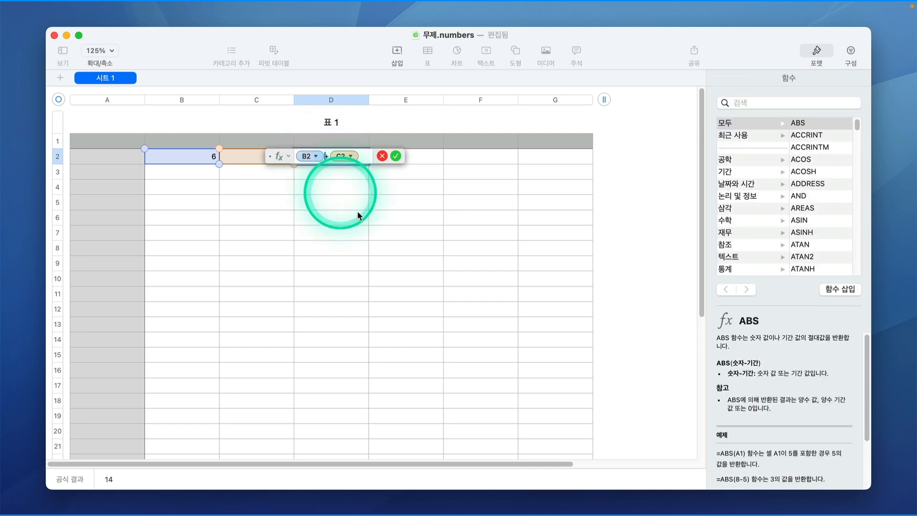
pyautogui.press('Delete')
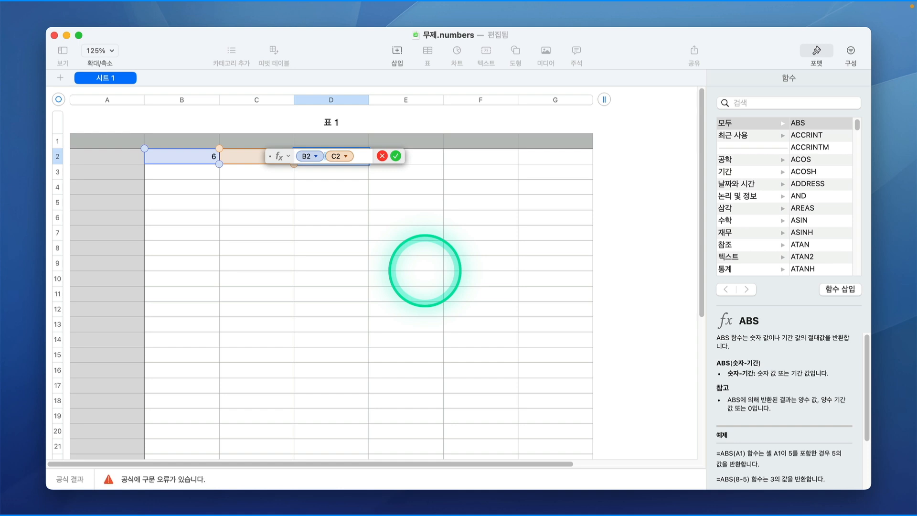
pyautogui.write('-')
pyautogui.press('Return')
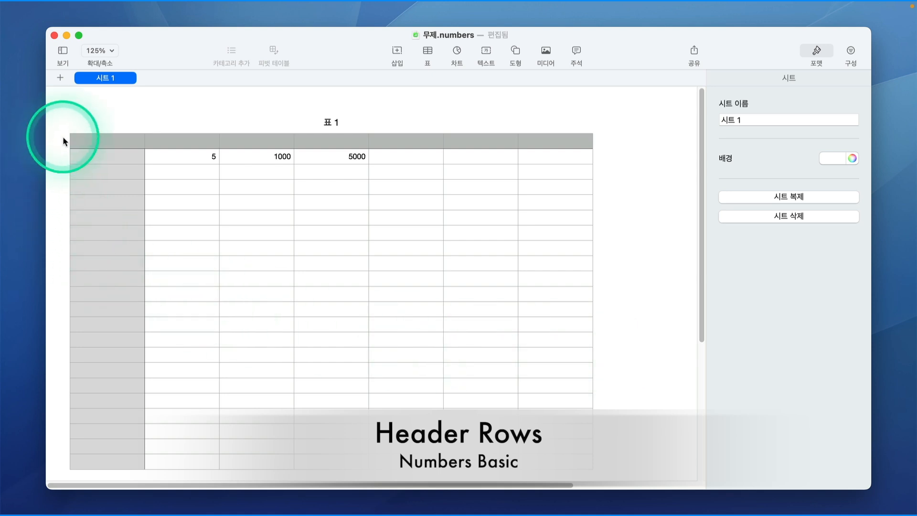
# Label the header row cells A1 to D1 as 품목명, 수량, 가격 and 합 계.
pyautogui.click(95, 145)
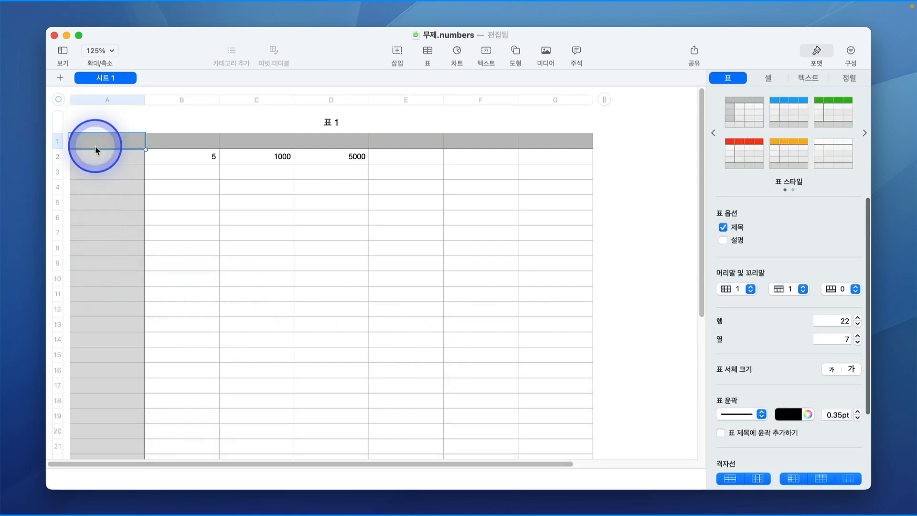
pyautogui.click(61, 145)
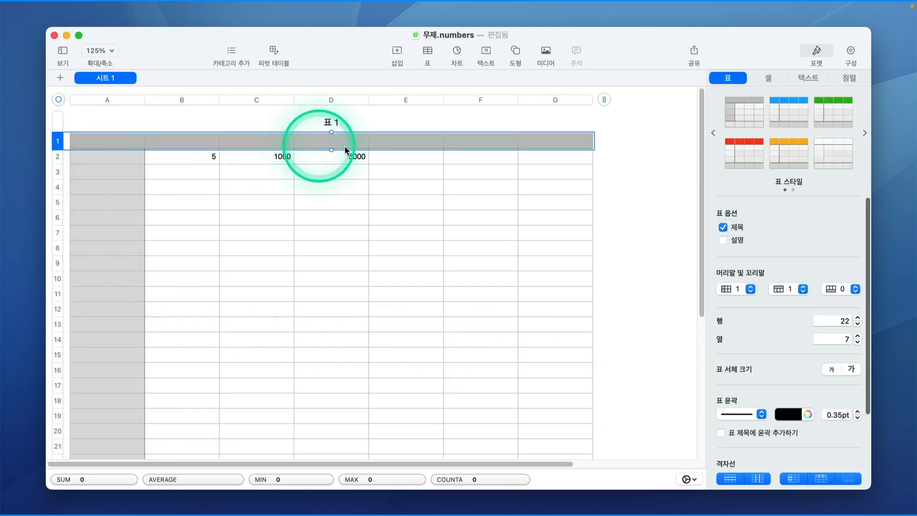
pyautogui.click(127, 99)
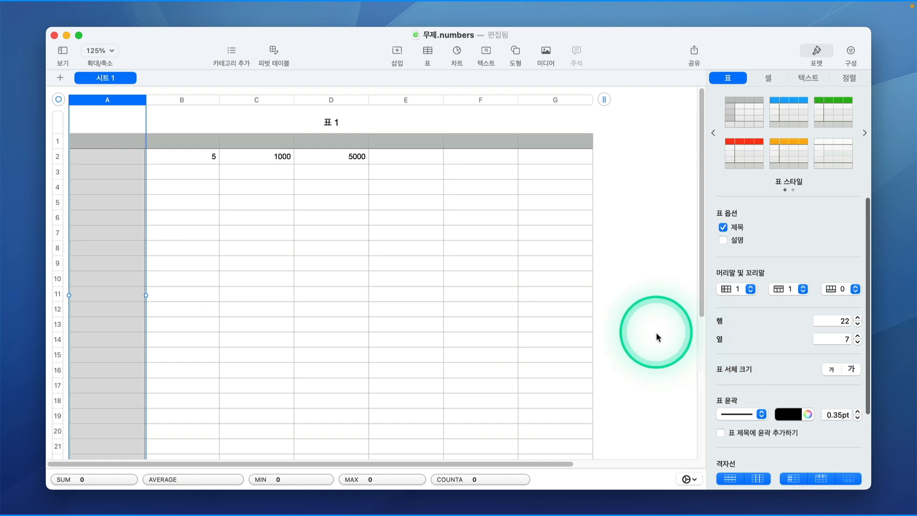
pyautogui.click(99, 142)
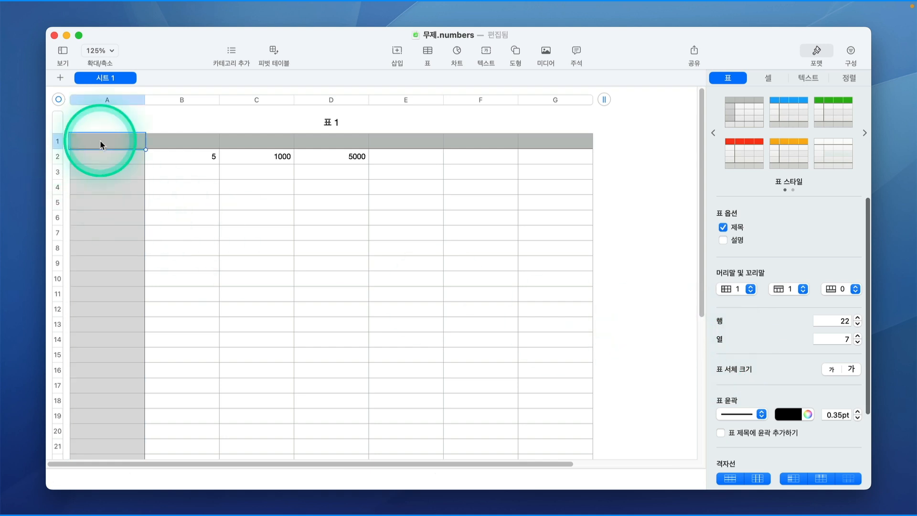
pyautogui.write('품목명')
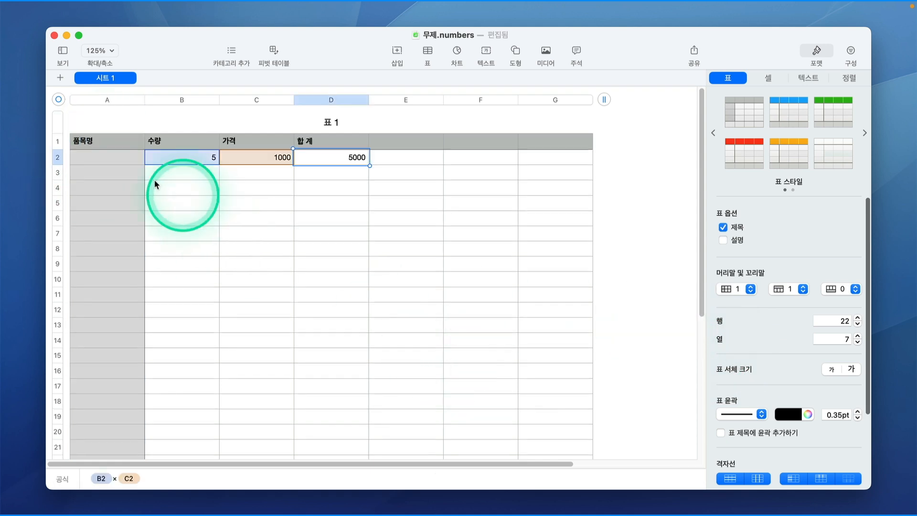
# Enter 사과 as the row header in cell A2 and open the formula in D2 to view its cell references.
pyautogui.click(111, 159)
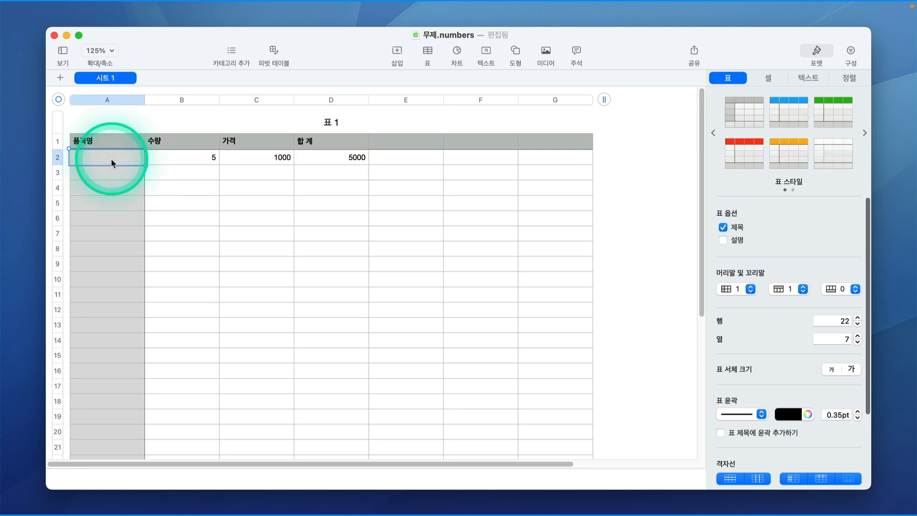
pyautogui.write('사과')
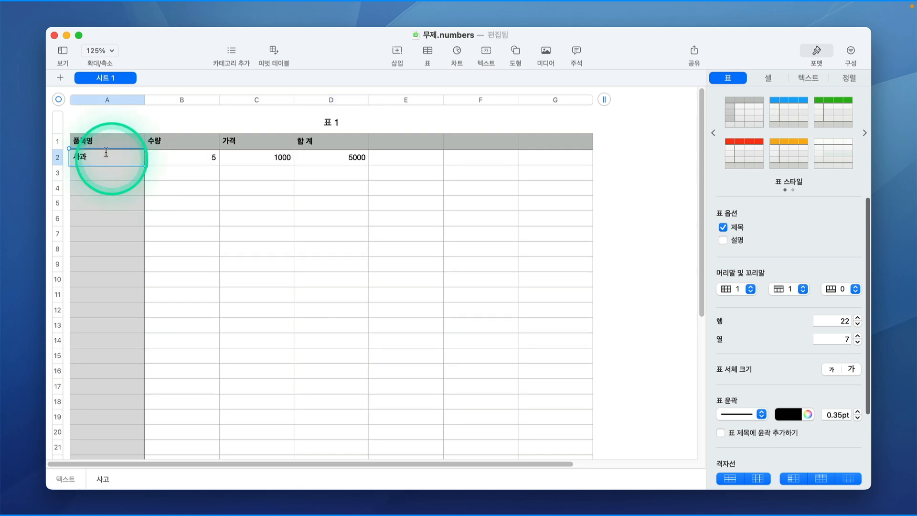
pyautogui.click(343, 157)
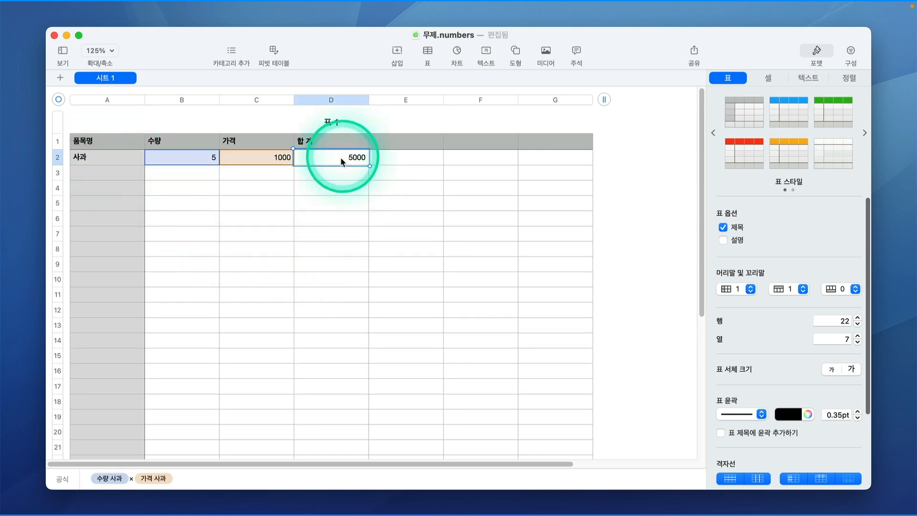
pyautogui.click(339, 156)
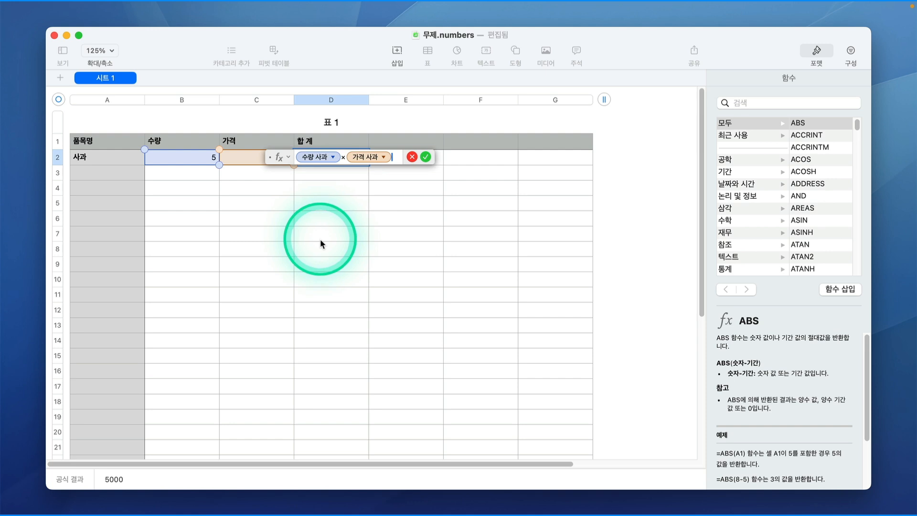
# Clear the formula in cell D2 and re-enter it by cell address as B2 multiplied by C2.
pyautogui.press('BackSpace')
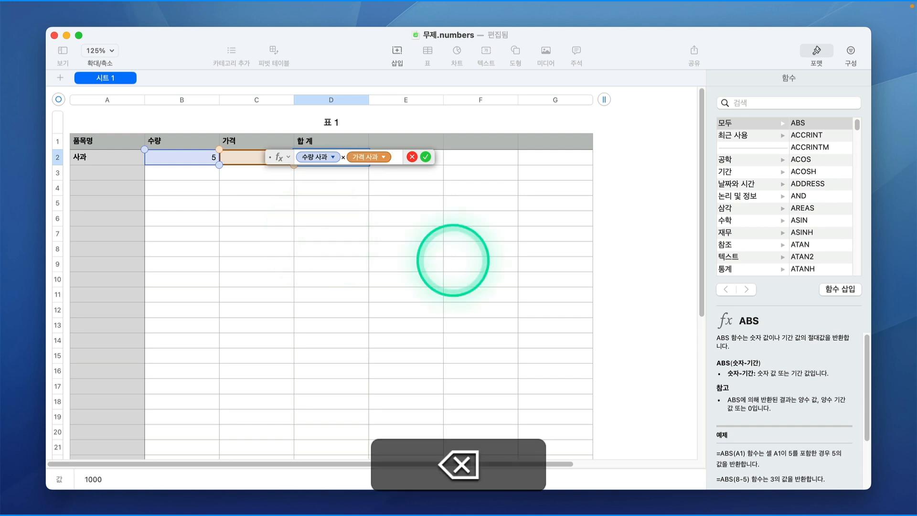
pyautogui.press('BackSpace')
pyautogui.press('BackSpace')
pyautogui.press('BackSpace')
pyautogui.press('BackSpace')
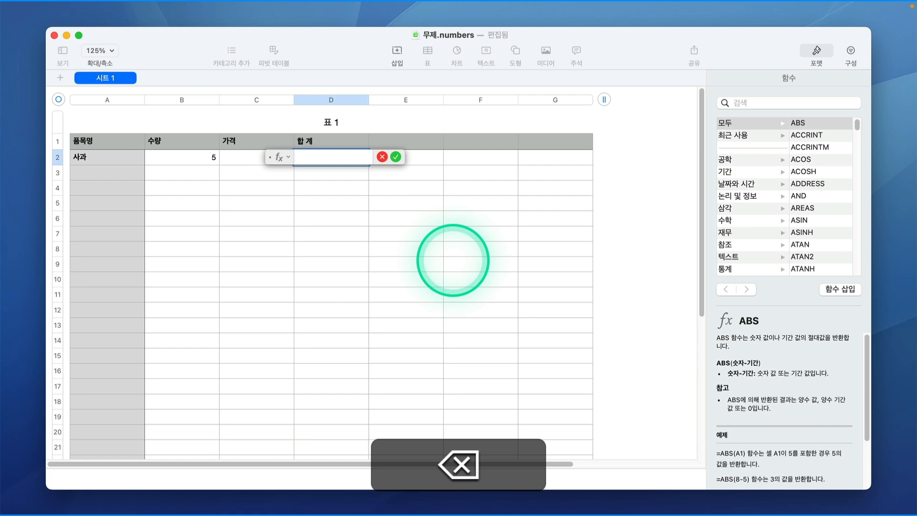
pyautogui.write('b2')
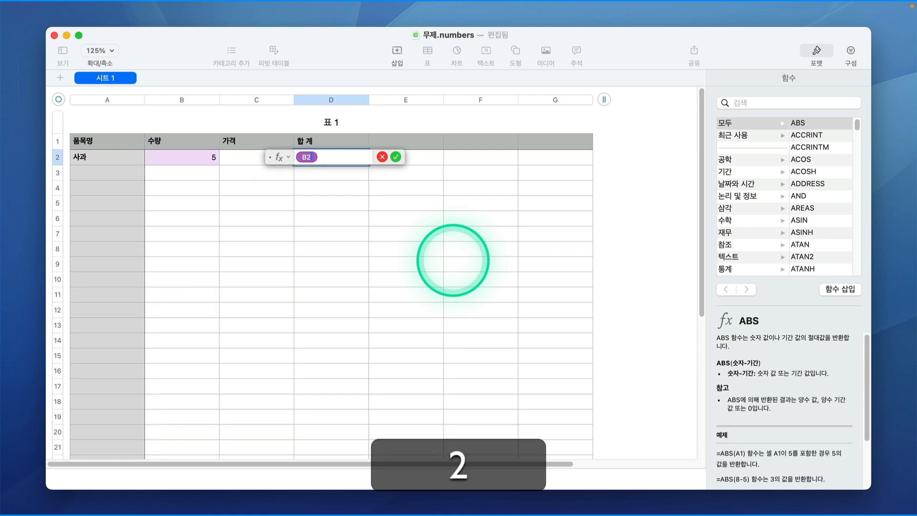
pyautogui.write('+')
pyautogui.press('BackSpace')
pyautogui.write('*')
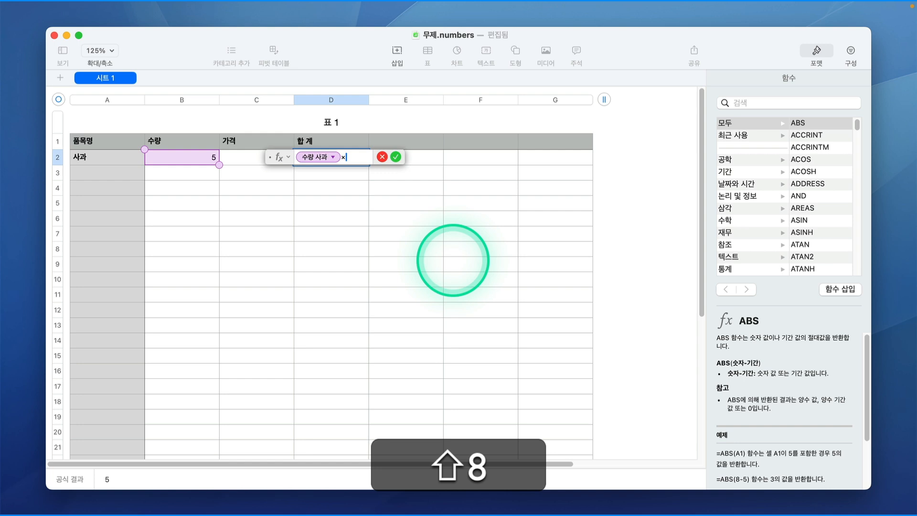
pyautogui.write('C2')
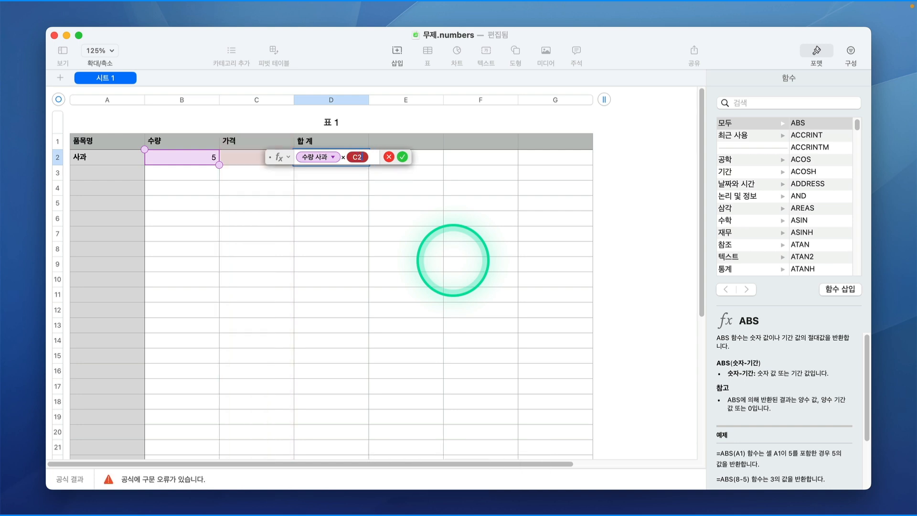
pyautogui.press('Return')
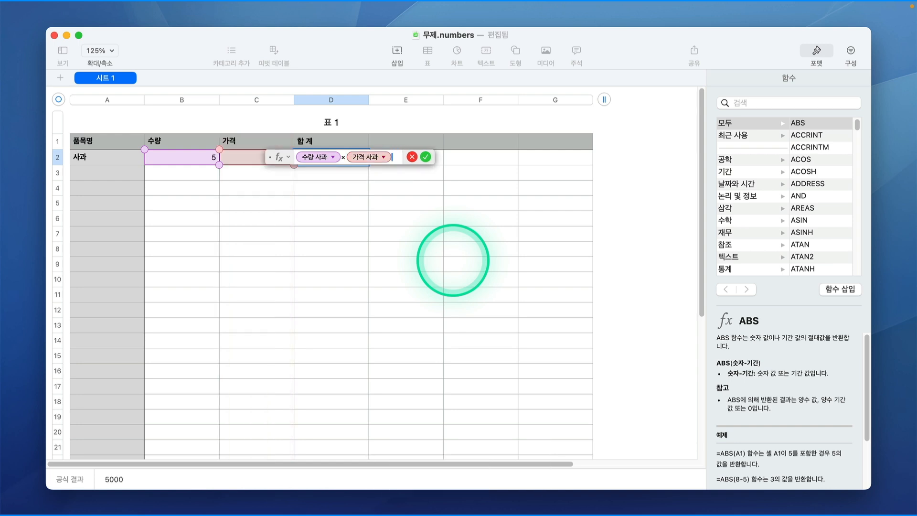
pyautogui.press('Return')
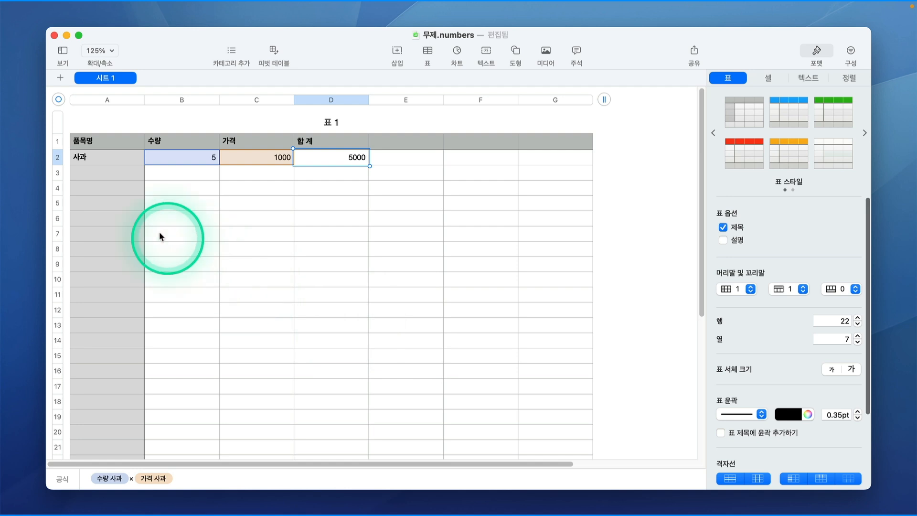
# Fill row 3 with the item 오렌지, quantity 8 and price 1500.
pyautogui.click(123, 177)
pyautogui.write('d')
pyautogui.press('BackSpace')
pyautogui.write('오렌지')
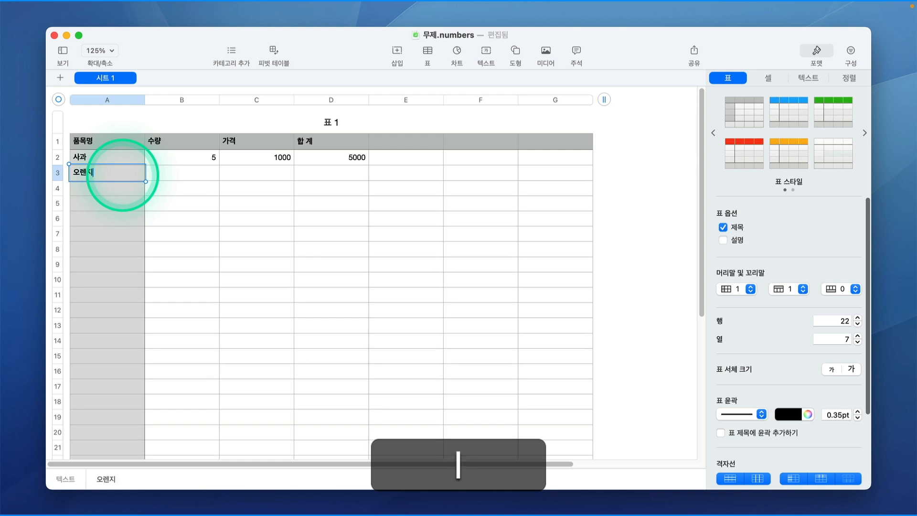
pyautogui.click(176, 170)
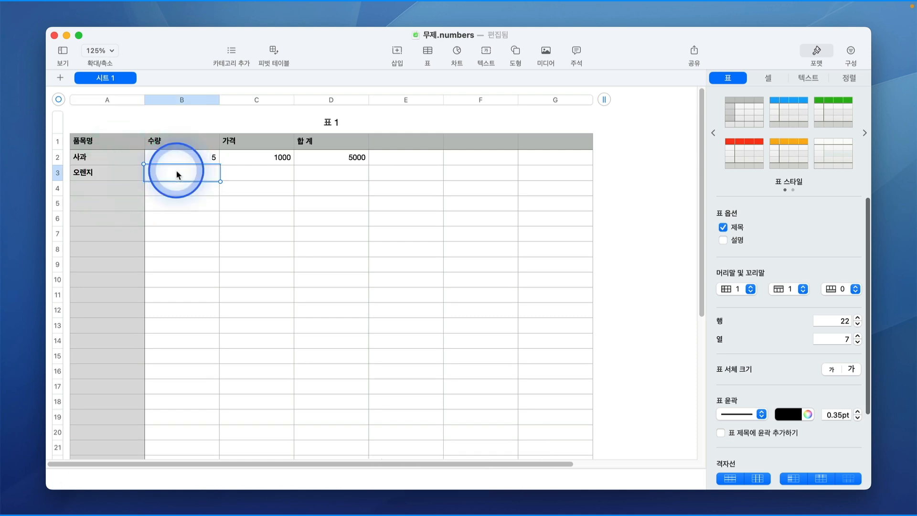
pyautogui.write('8')
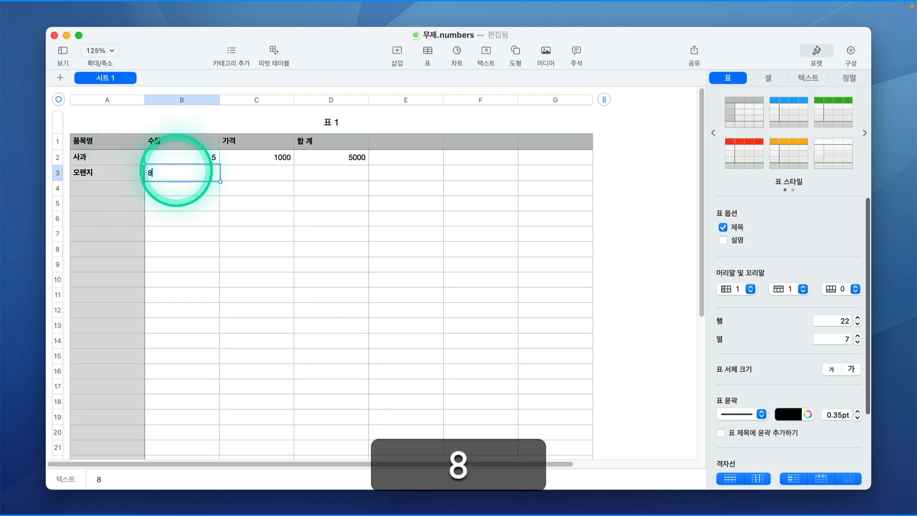
pyautogui.click(265, 173)
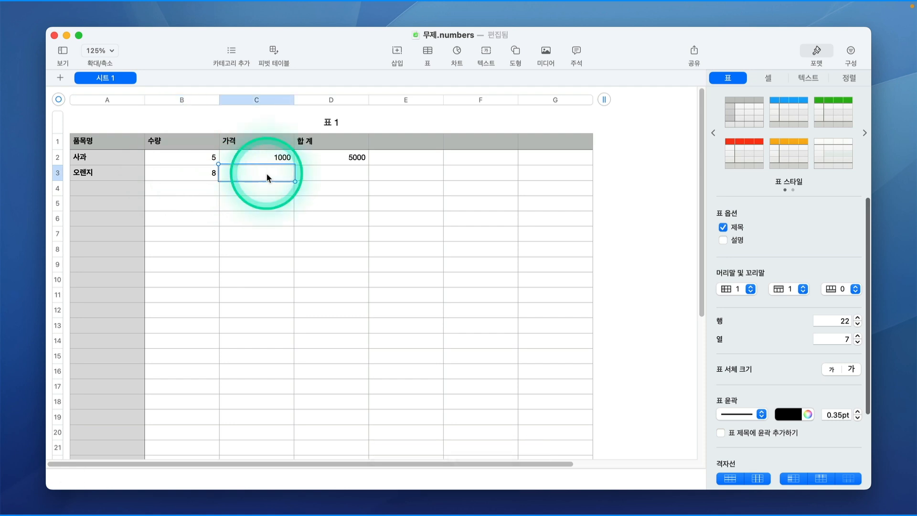
pyautogui.write('1500')
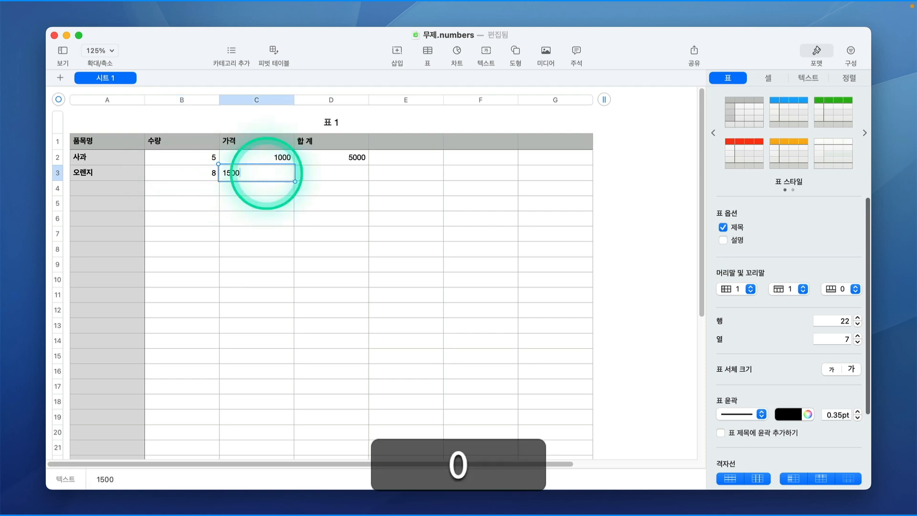
pyautogui.press('Return')
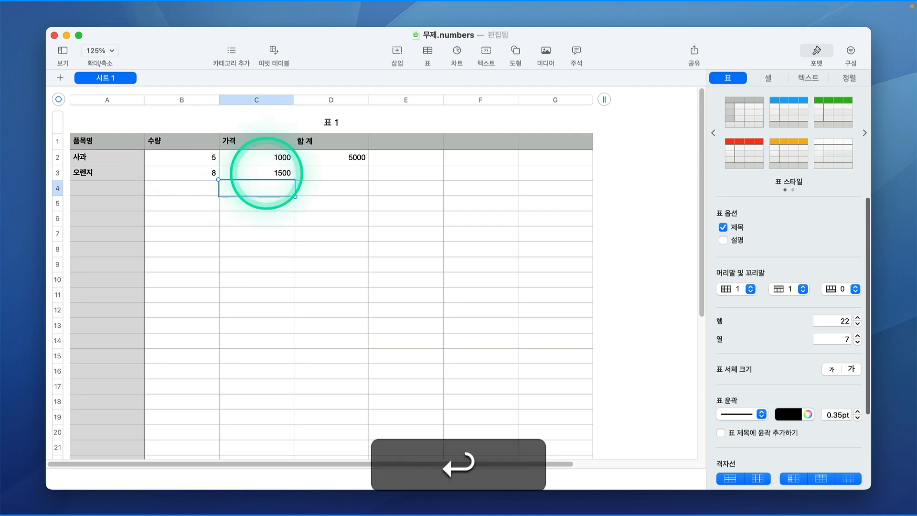
# Copy the total formula from cell D2 into cell D3.
pyautogui.click(350, 175)
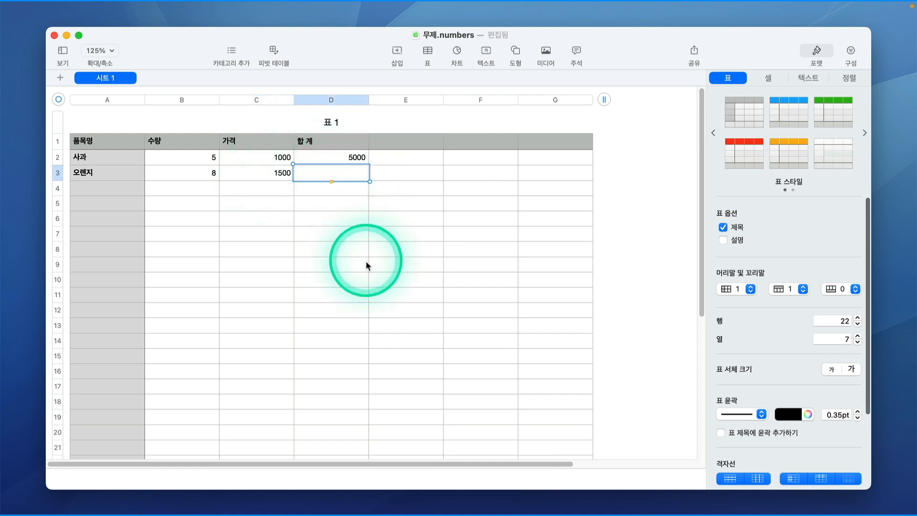
pyautogui.click(343, 158)
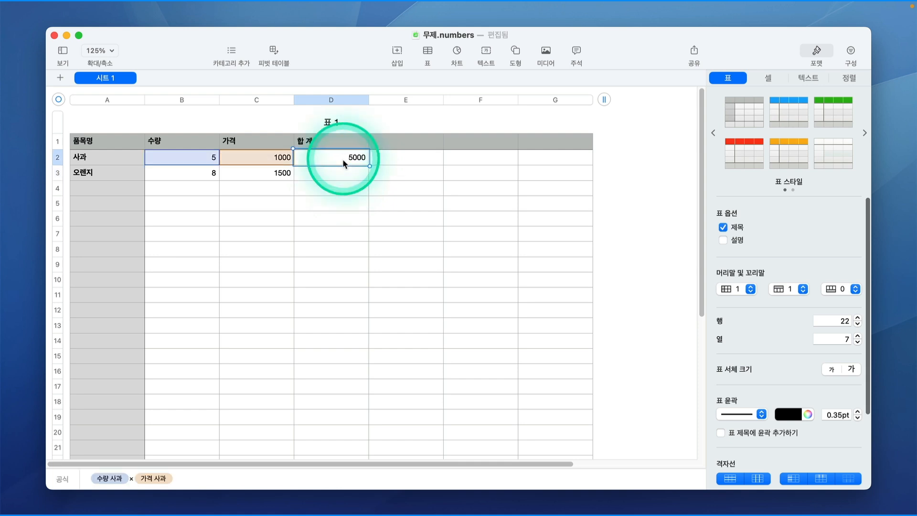
pyautogui.press('super+c')
pyautogui.click(342, 175)
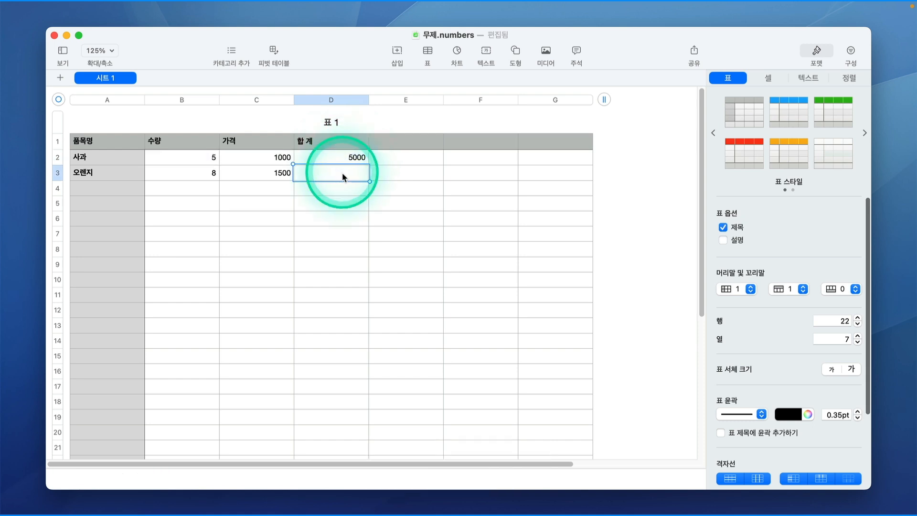
pyautogui.press('super+v')
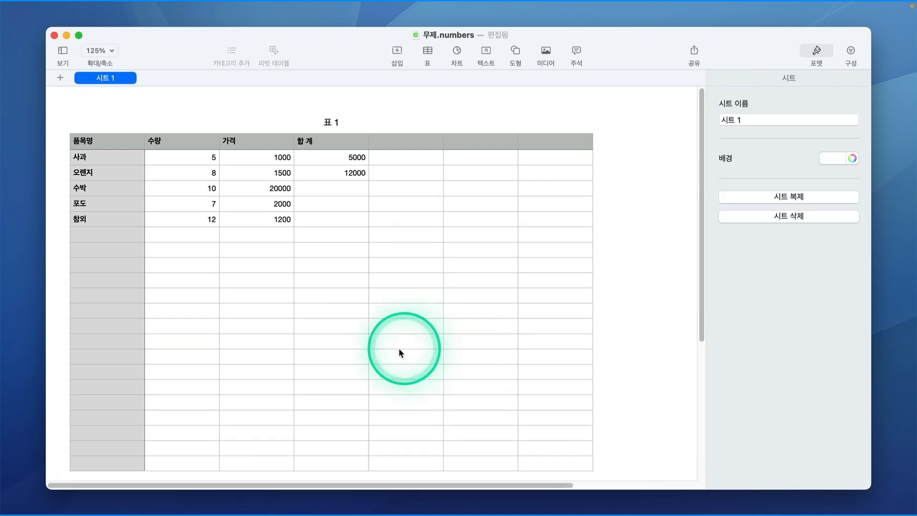
# Copy the formula in cell D2 and paste it into cells D4 to D6 at once.
pyautogui.click(352, 161)
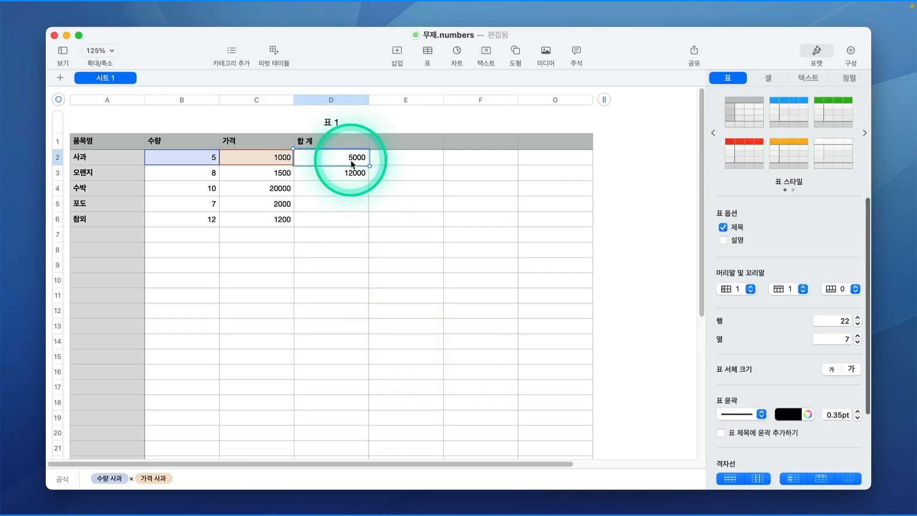
pyautogui.press('super+c')
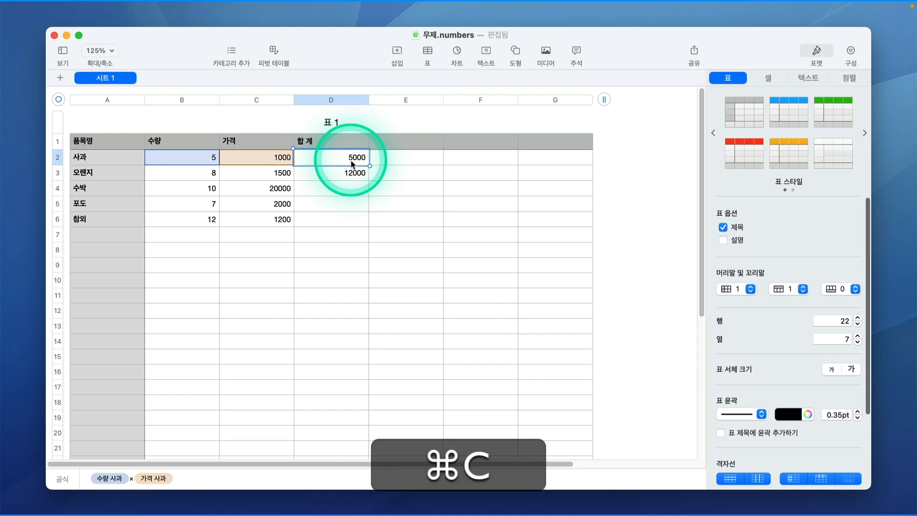
pyautogui.click(352, 186)
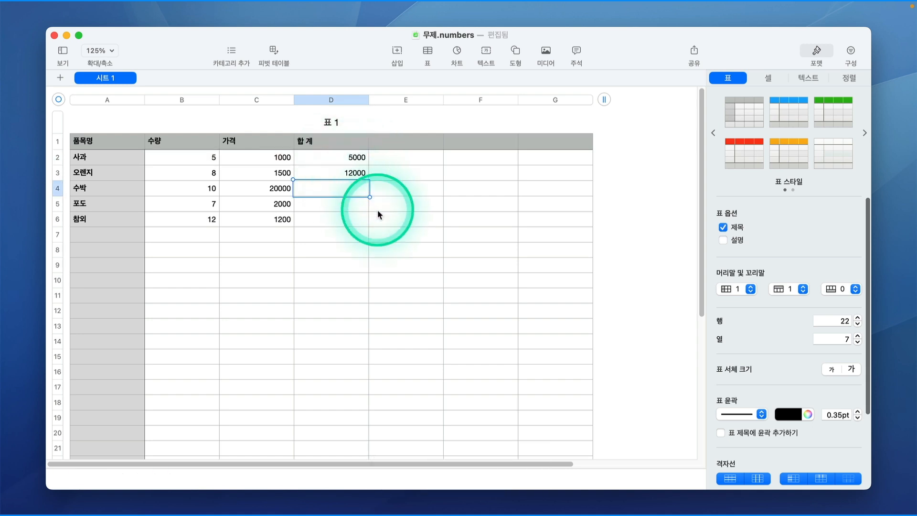
pyautogui.moveTo(370, 197); pyautogui.dragTo(367, 223)
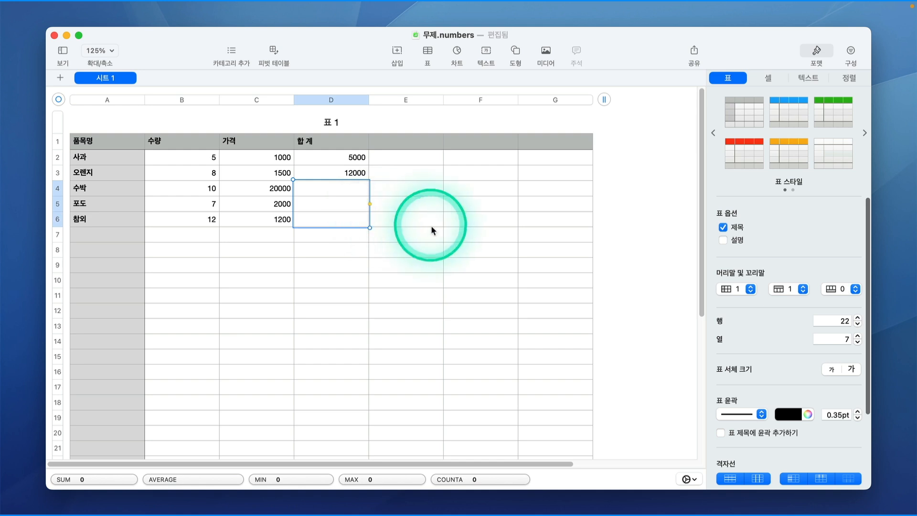
pyautogui.press('super+v')
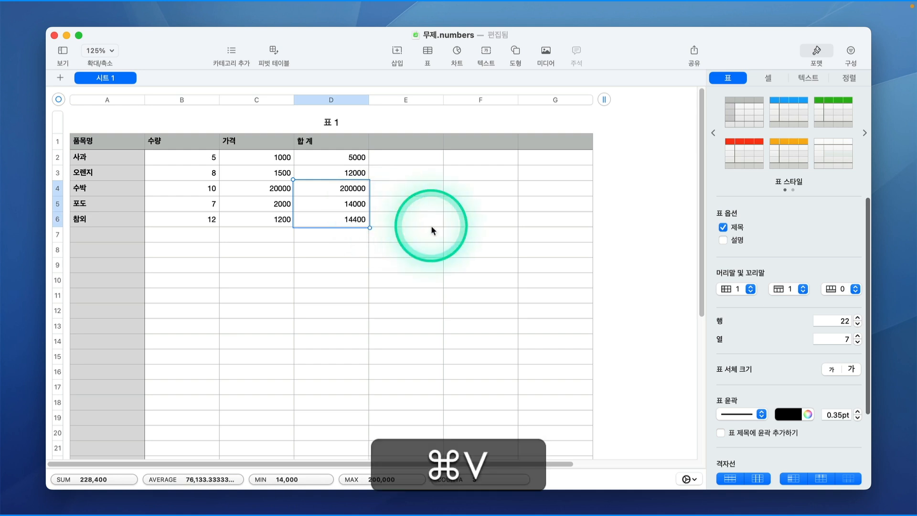
# Check which cells the pasted formulas in D4, D5 and D6 refer to.
pyautogui.click(357, 188)
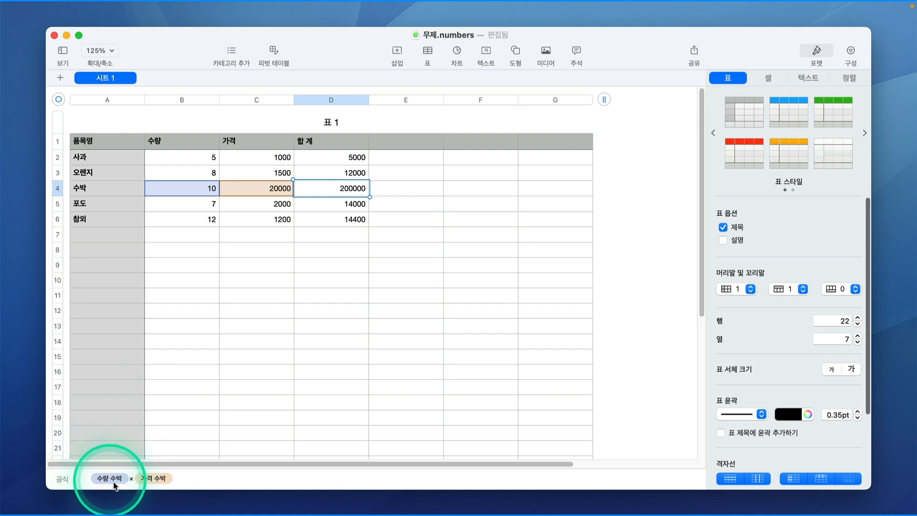
pyautogui.click(359, 205)
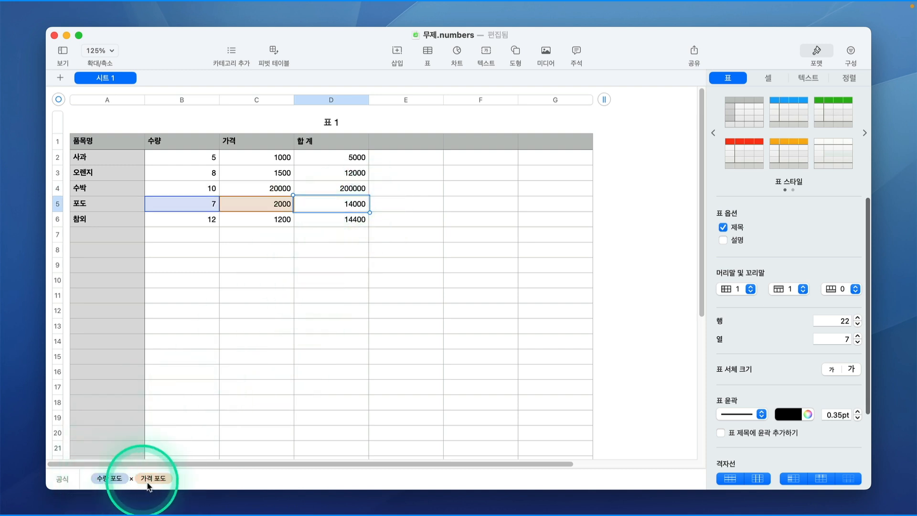
pyautogui.click(340, 224)
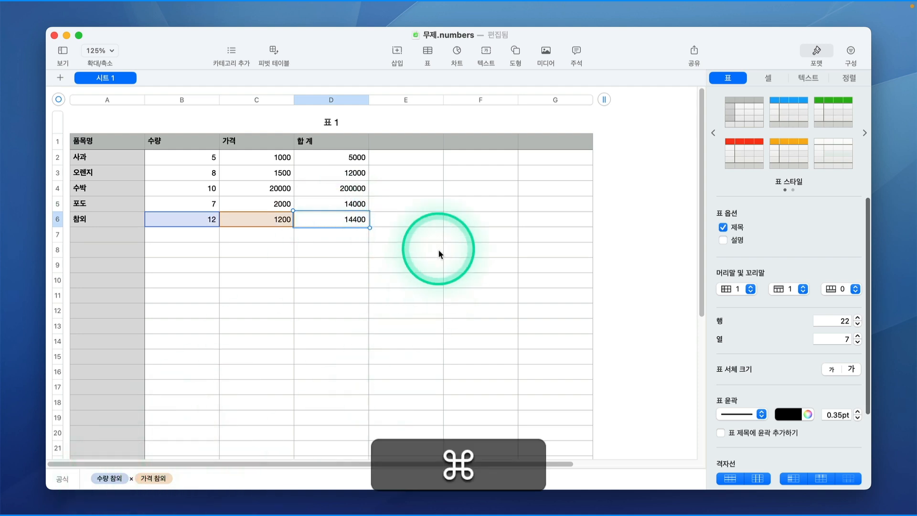
# Return to cell A1 and insert a new row above row 4, the 수박 row.
pyautogui.press('super+Up')
pyautogui.press('super+Left')
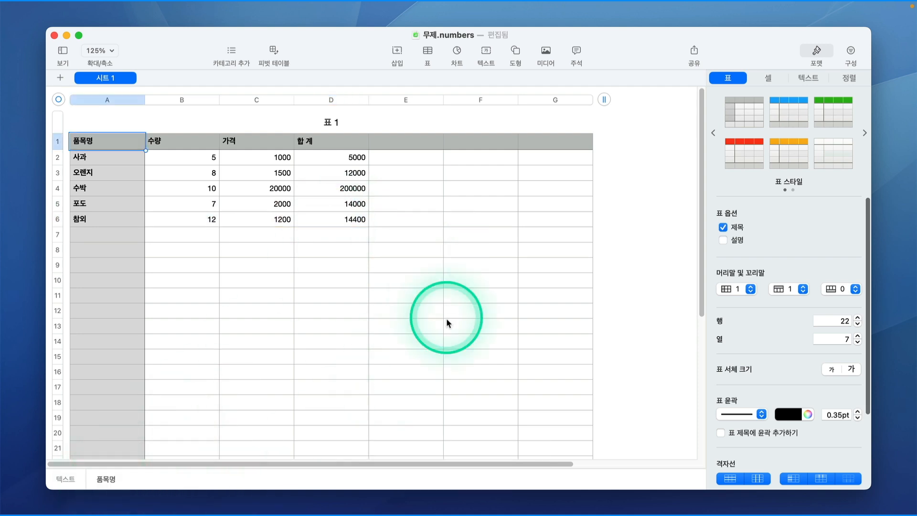
pyautogui.click(65, 187)
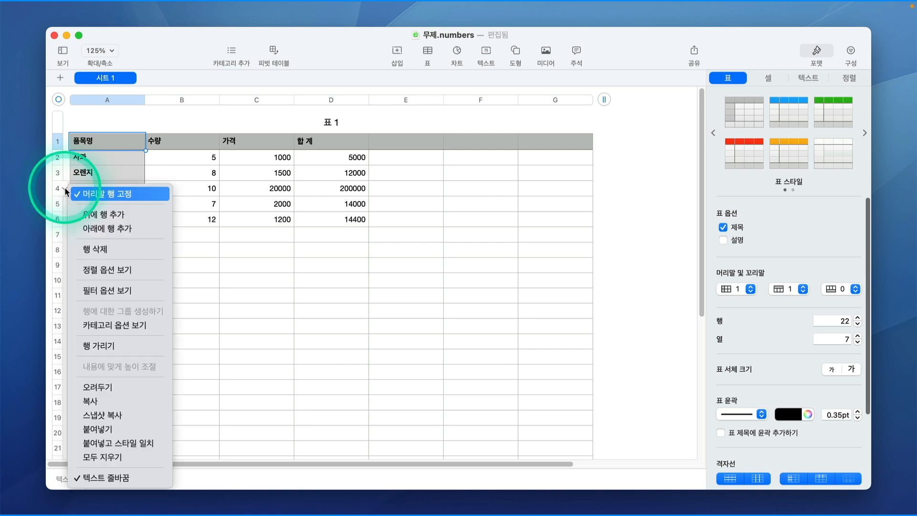
pyautogui.click(110, 220)
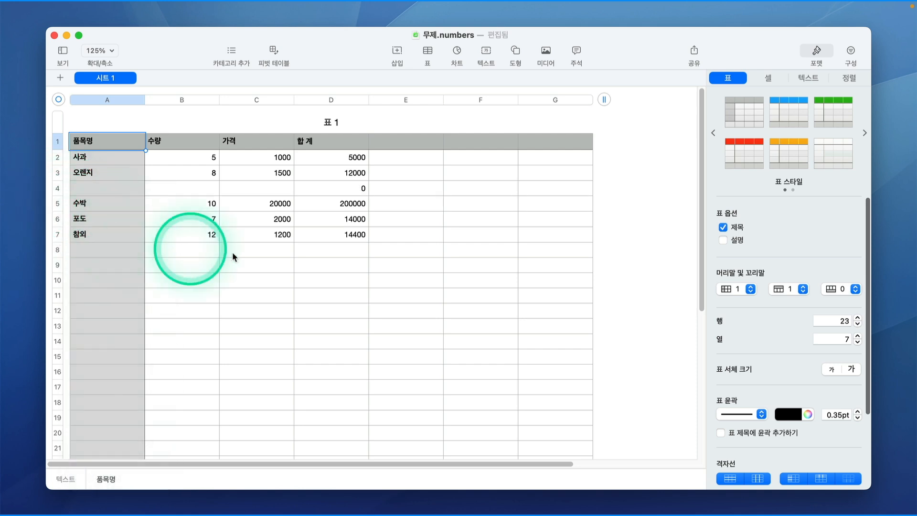
# Inspect the formulas in D5 and D6, and open the one in D4 of the inserted row to view its references.
pyautogui.click(333, 209)
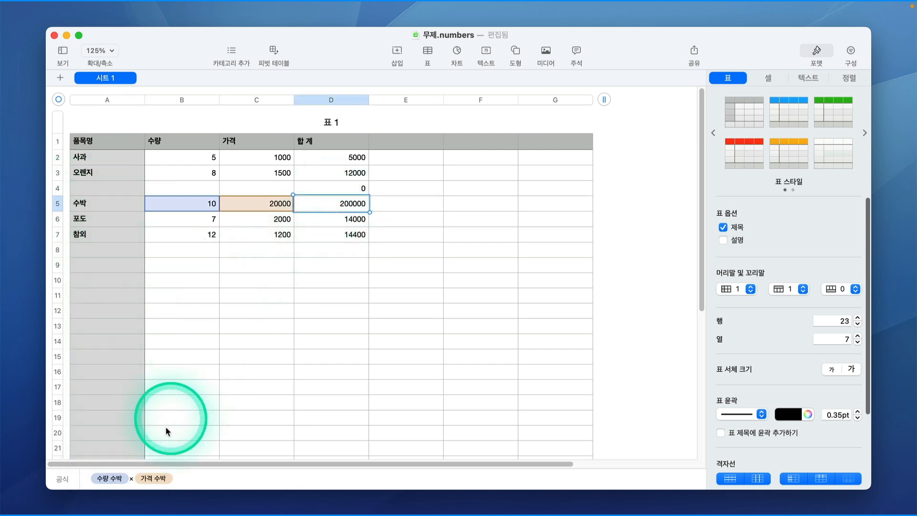
pyautogui.click(321, 219)
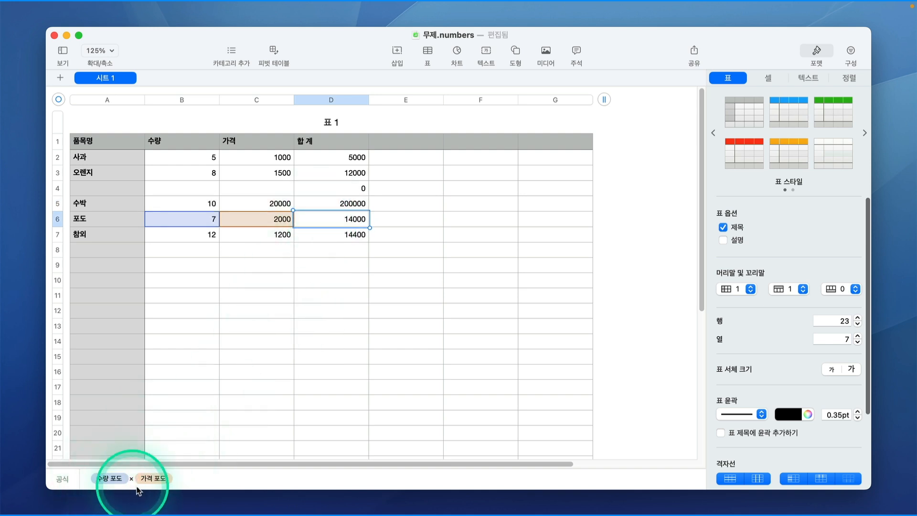
pyautogui.click(337, 192)
pyautogui.doubleClick(336, 192)
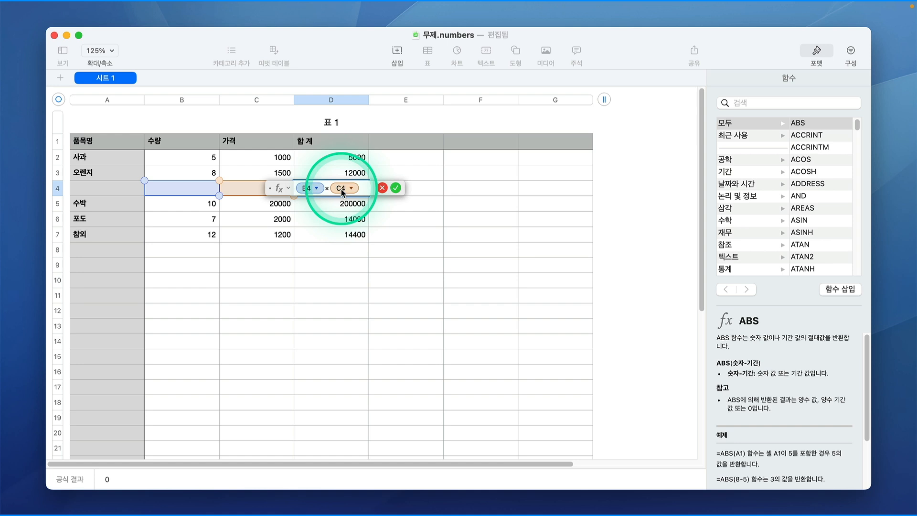
# Close the formula editor and fill the inserted row 4 with the item 복숭아, quantity 12 and price 800.
pyautogui.click(117, 198)
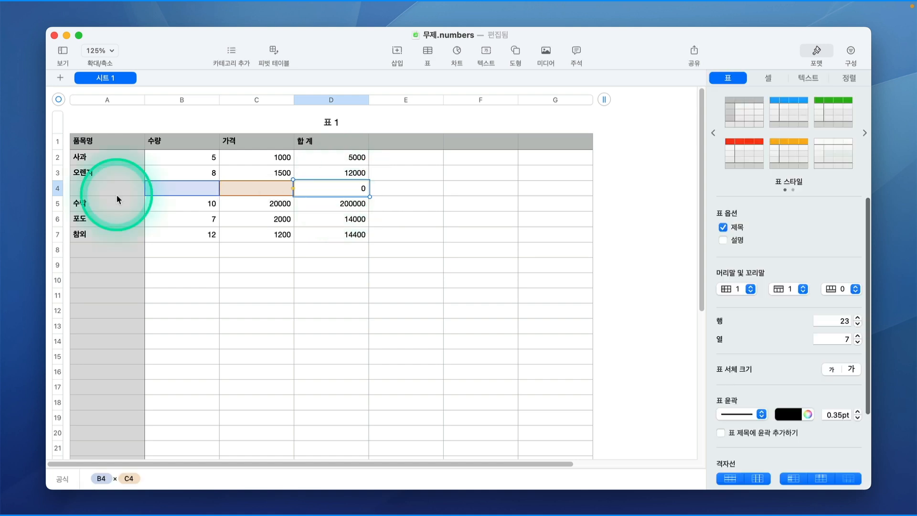
pyautogui.write('복숭아')
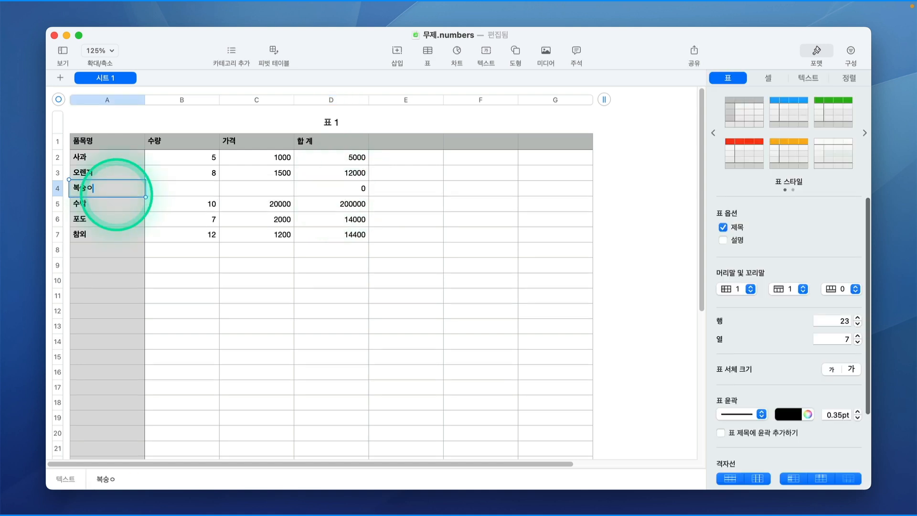
pyautogui.press('Tab')
pyautogui.write('12')
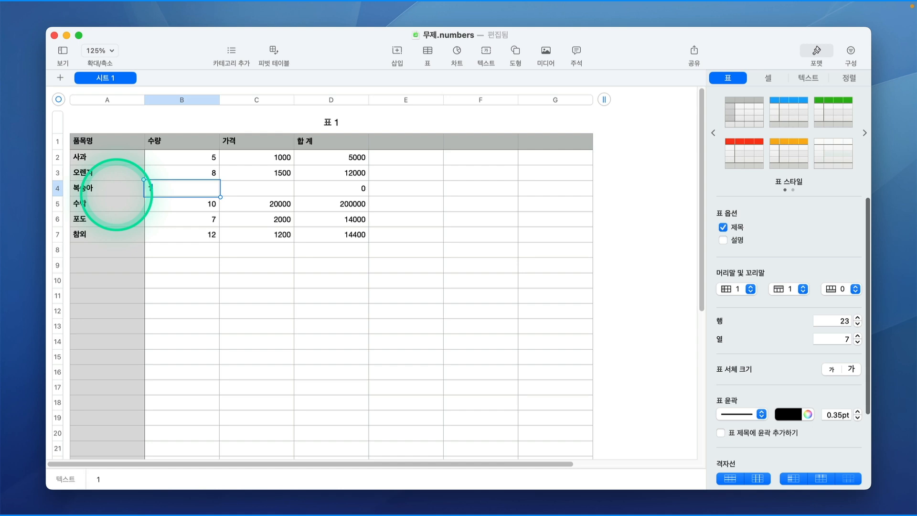
pyautogui.press('Tab')
pyautogui.write('800')
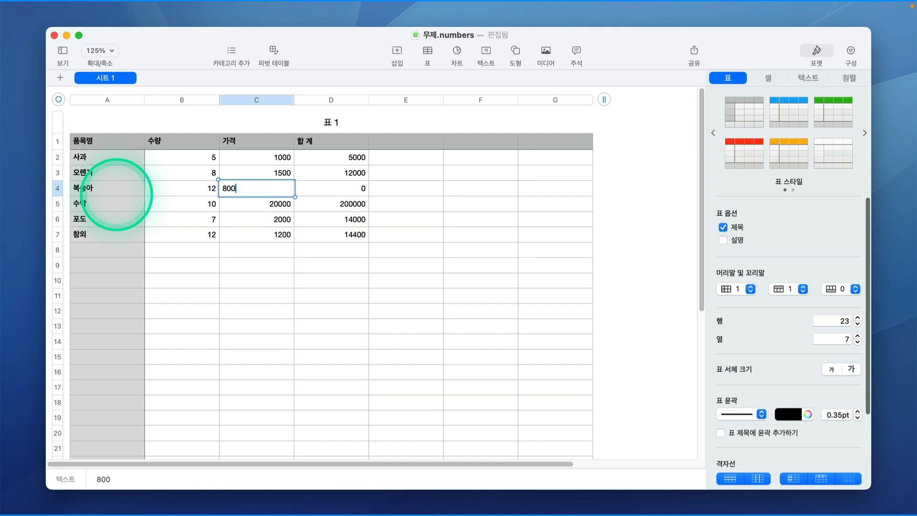
# Commit the 복숭아 price, open the total formula in D4 to check its references, and deselect the table.
pyautogui.press('Tab')
pyautogui.doubleClick(330, 189)
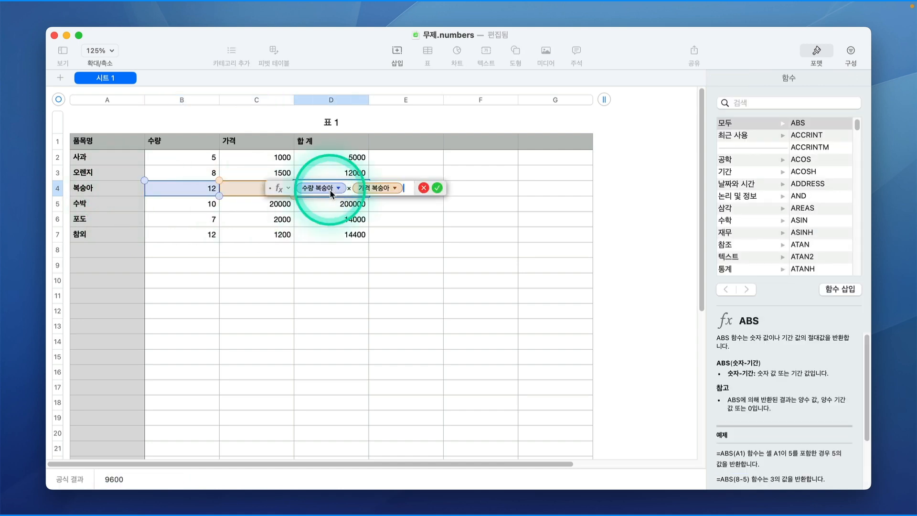
pyautogui.click(620, 366)
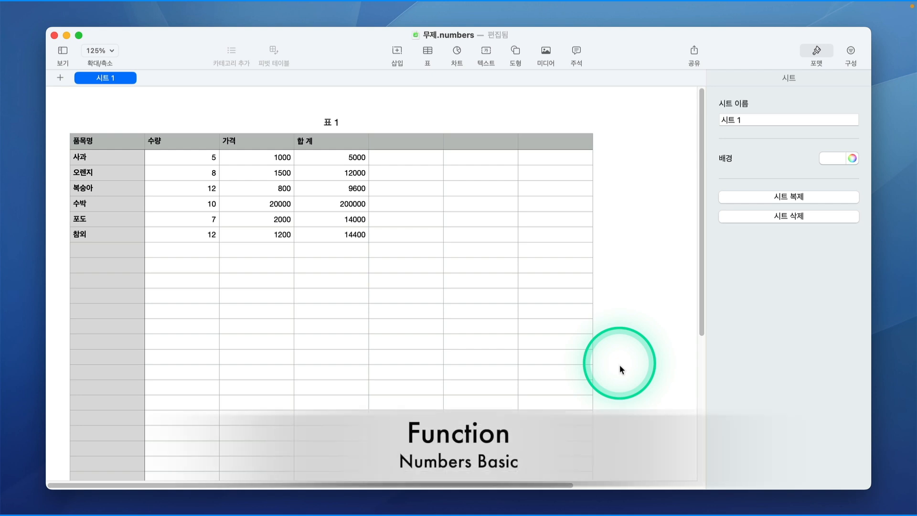
# Start a formula in C8 and browse the function categories 공학, 기간, 날짜와 시간, 논리 및 정보, 삼각 and 수학.
pyautogui.click(256, 252)
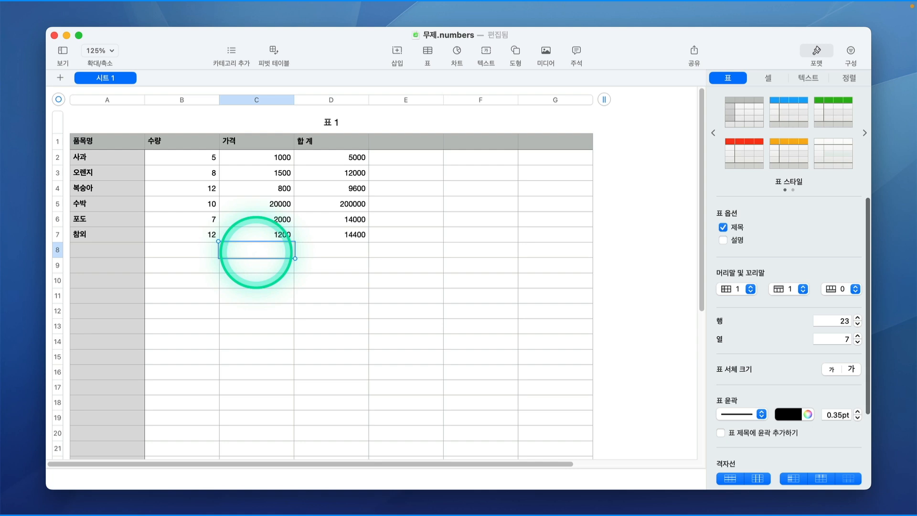
pyautogui.write('=')
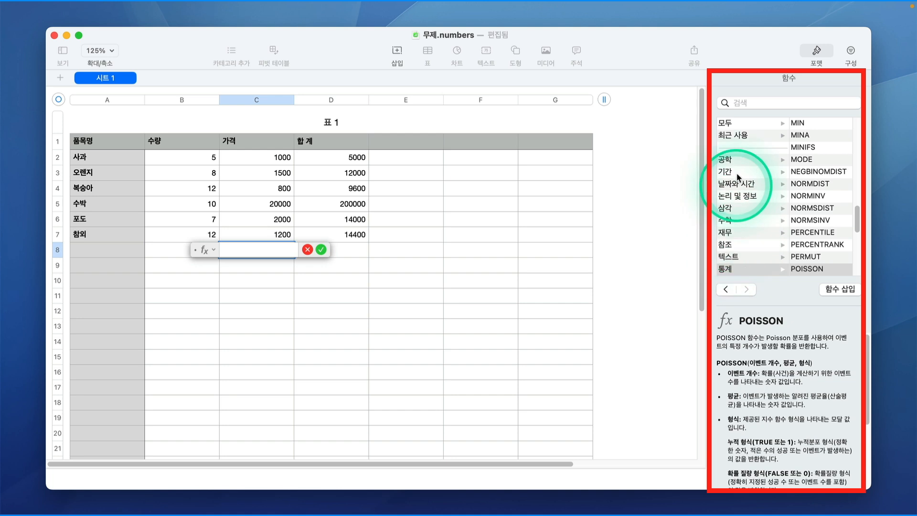
pyautogui.click(738, 159)
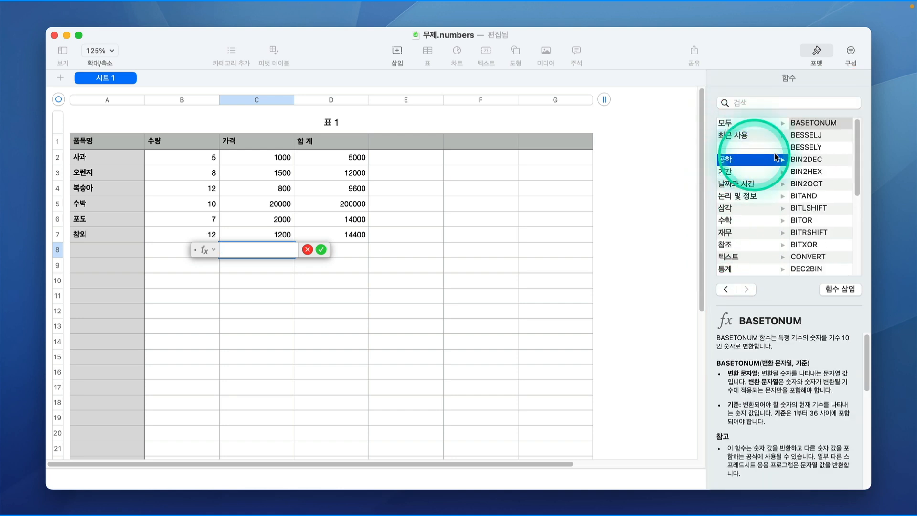
pyautogui.scroll(-3, 828, 191)
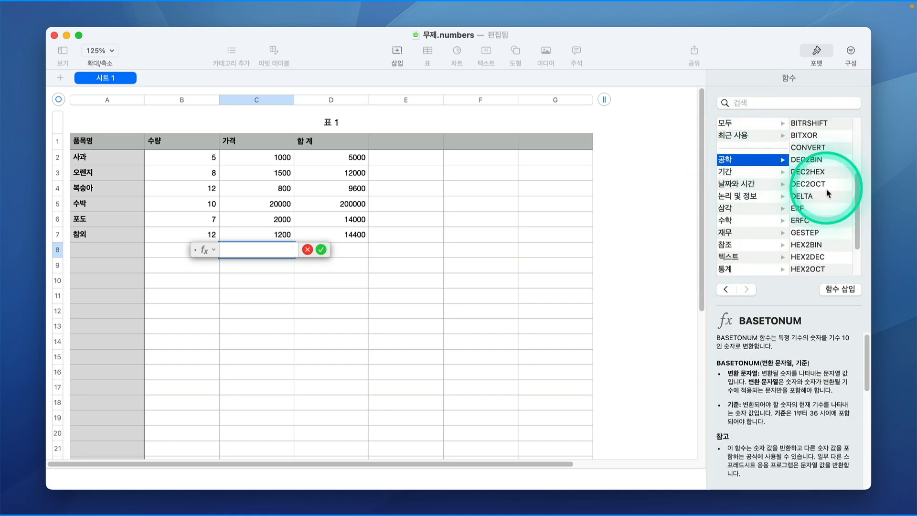
pyautogui.click(750, 170)
pyautogui.click(738, 184)
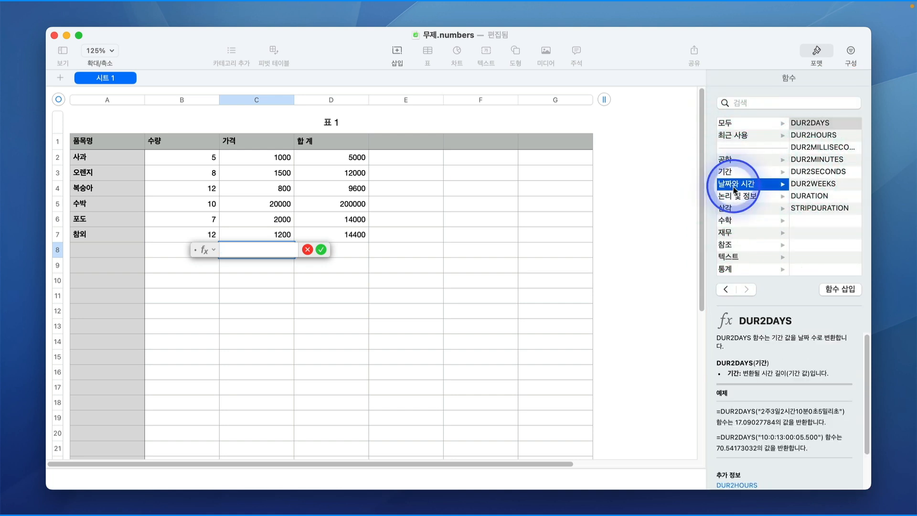
pyautogui.scroll(-5, 815, 191)
pyautogui.click(750, 196)
pyautogui.scroll(-2, 788, 194)
pyautogui.click(748, 208)
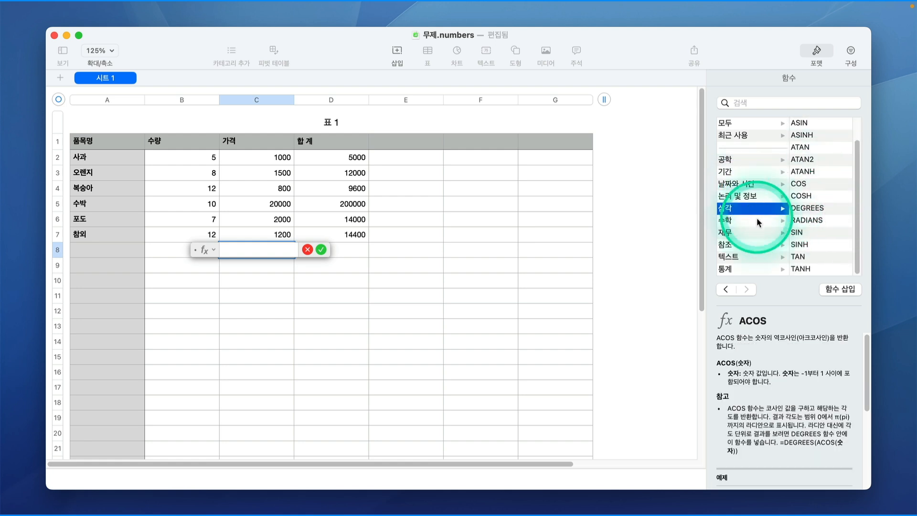
pyautogui.click(757, 219)
pyautogui.scroll(-2, 836, 228)
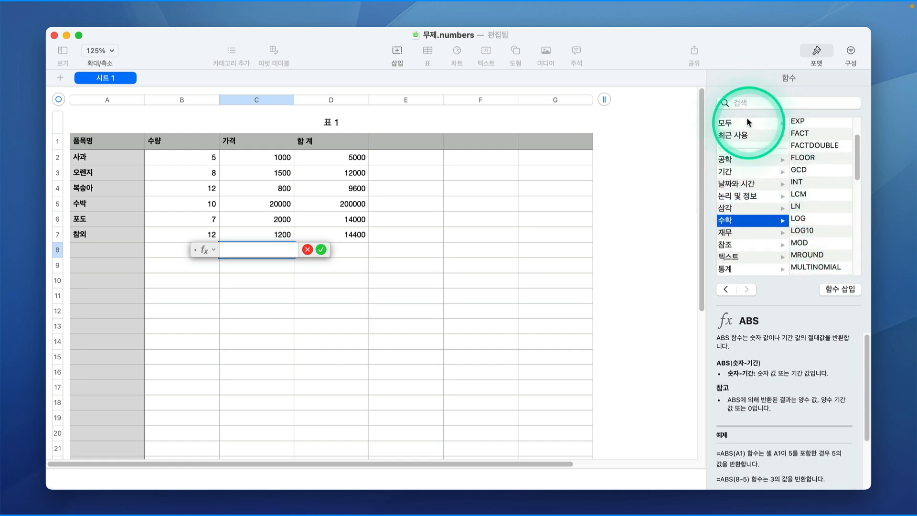
# Search the functions for 평균, insert AVERAGE into C8 and set its argument to the prices in C2:C7.
pyautogui.click(746, 103)
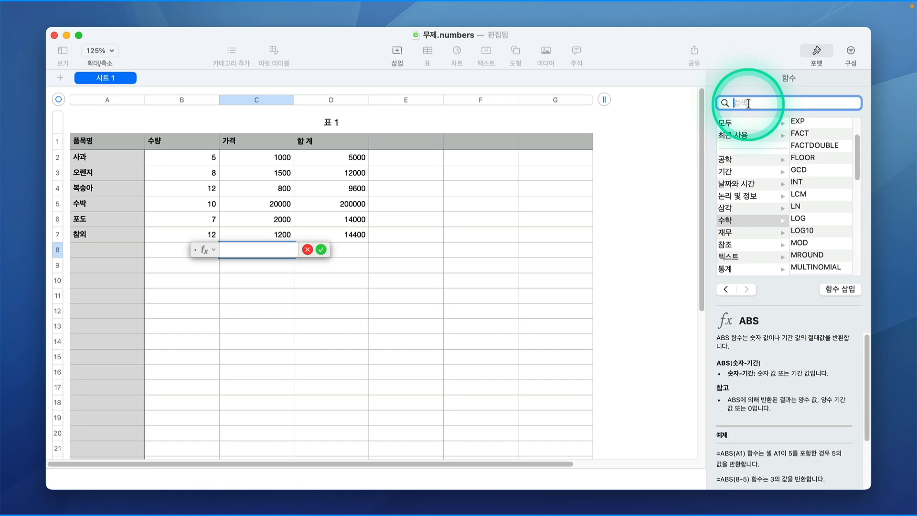
pyautogui.write('펴규')
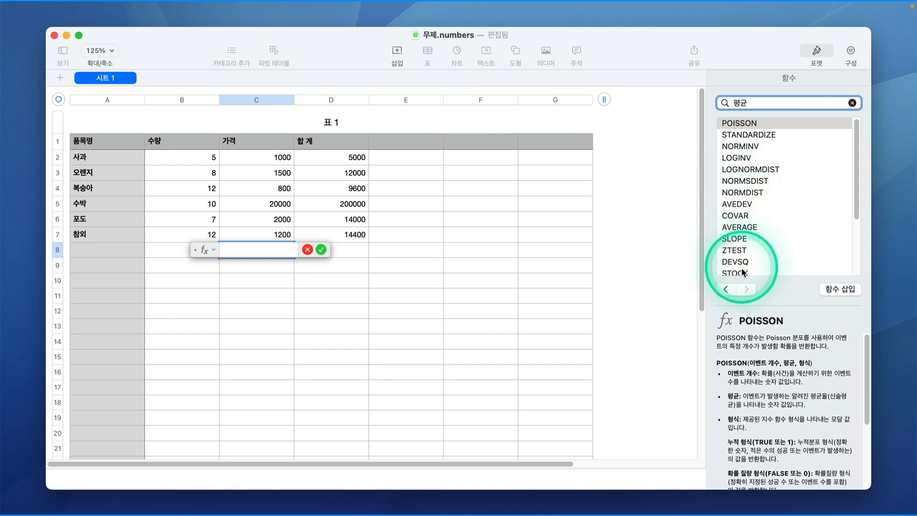
pyautogui.click(742, 228)
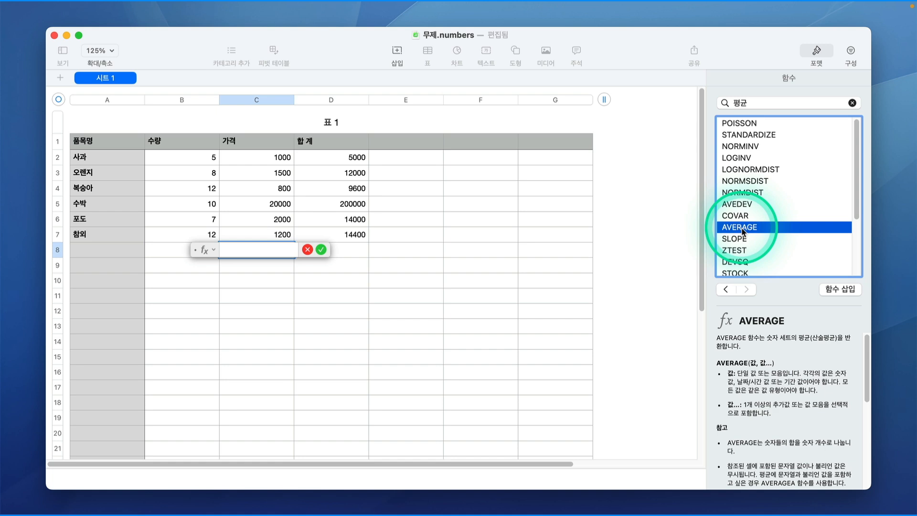
pyautogui.doubleClick(740, 228)
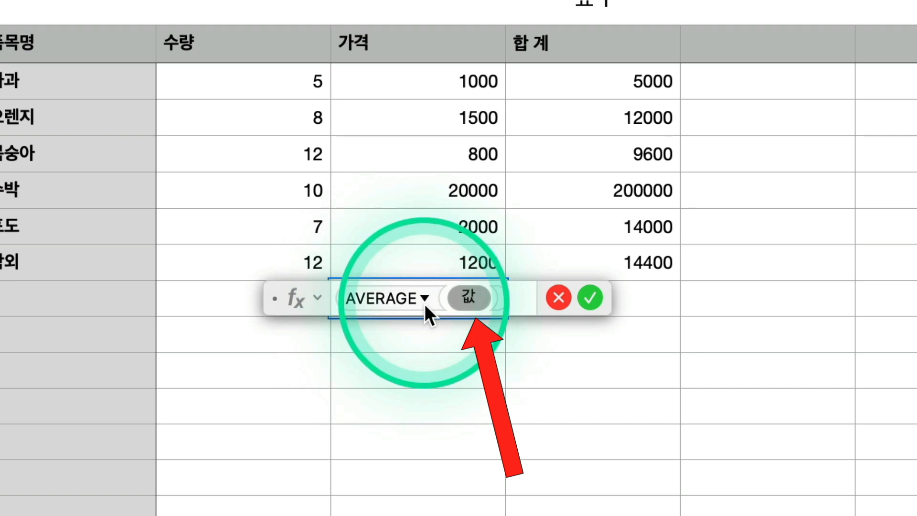
pyautogui.click(461, 301)
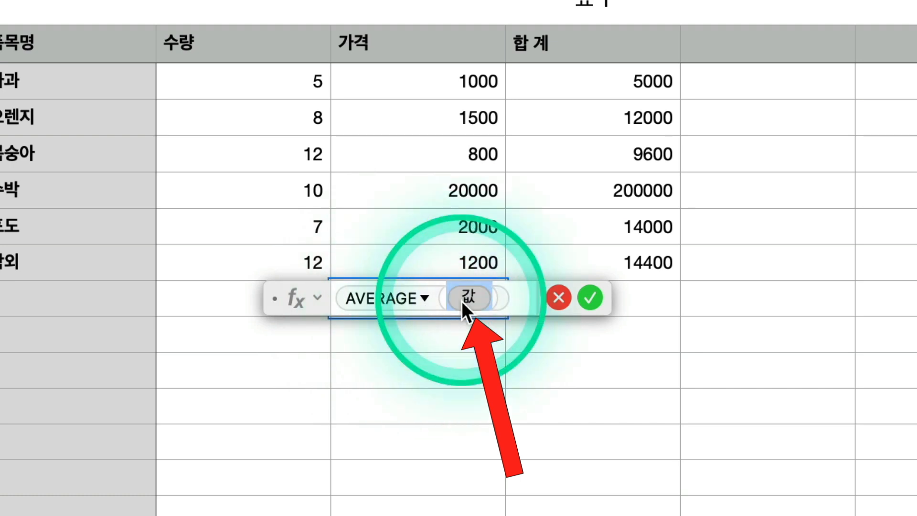
pyautogui.moveTo(470, 84); pyautogui.dragTo(462, 261)
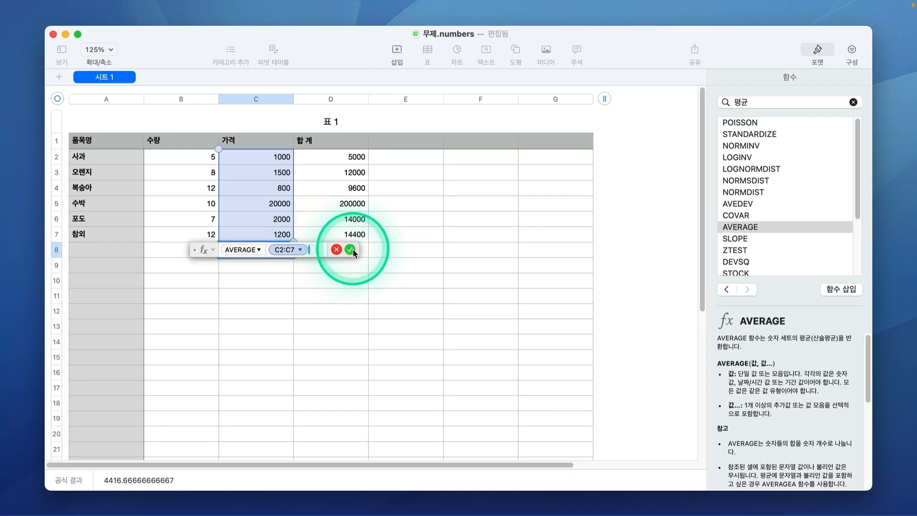
# Start a formula in D8, search the functions for "sum" and insert the SUM function.
pyautogui.click(408, 260)
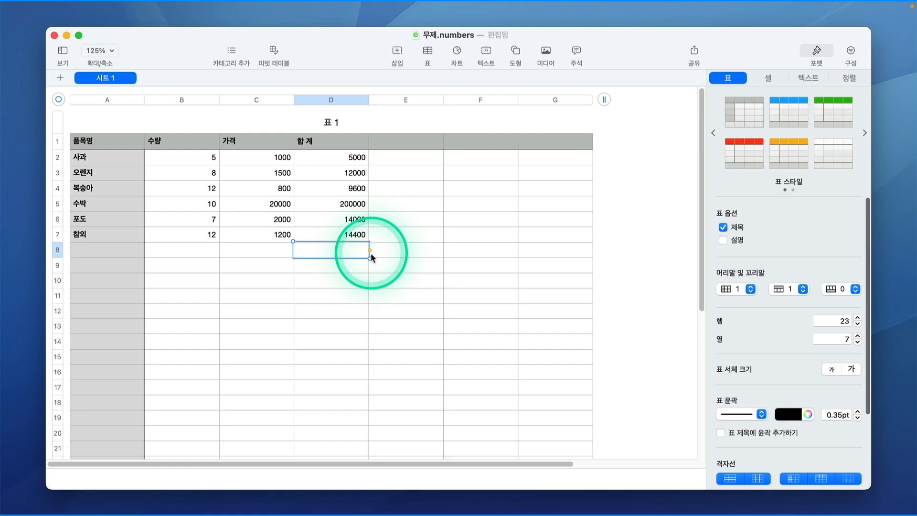
pyautogui.press('=')
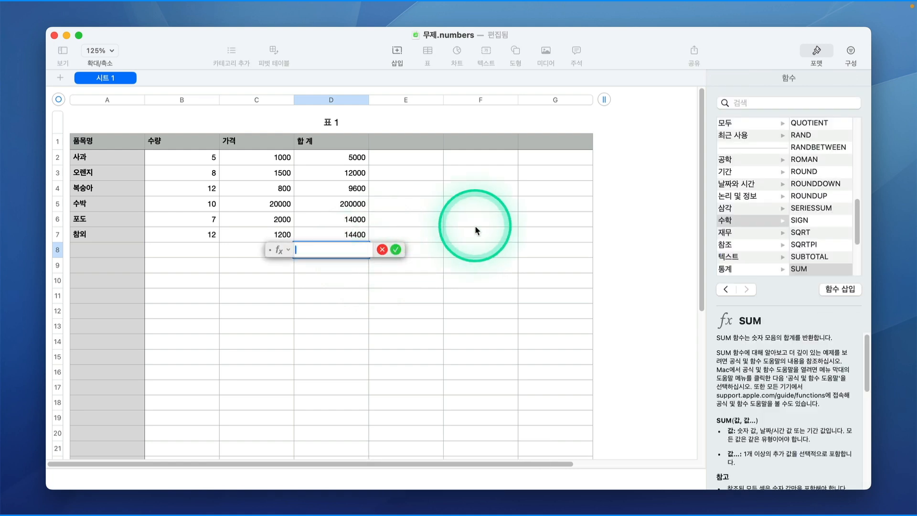
pyautogui.click(740, 98)
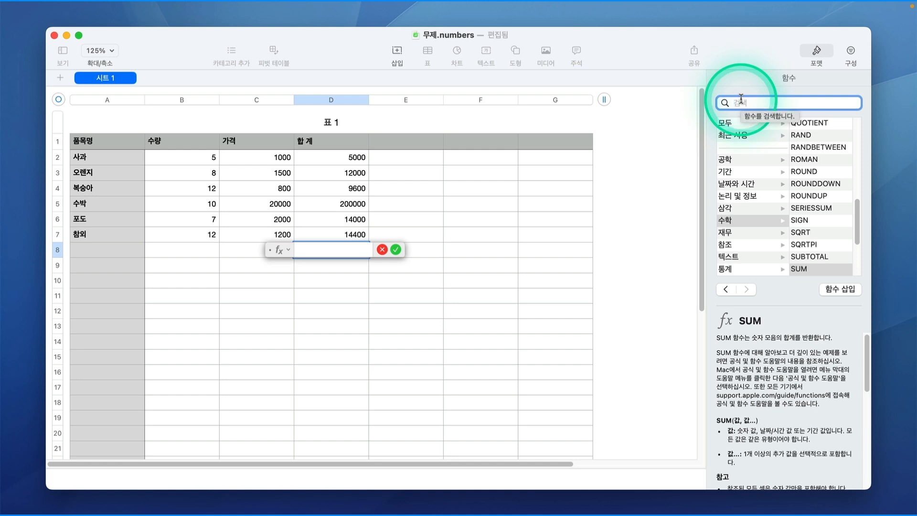
pyautogui.press('s')
pyautogui.press('F18')
pyautogui.write('sum')
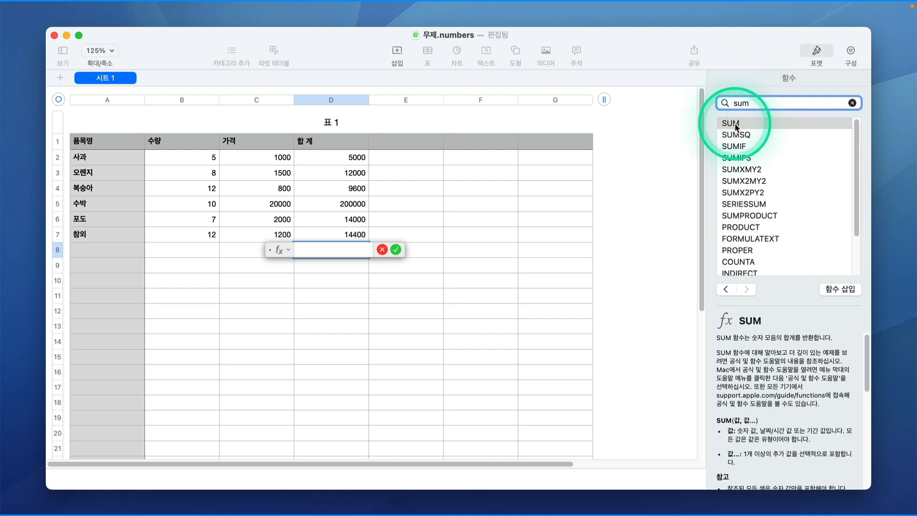
pyautogui.press('Down')
pyautogui.click(841, 292)
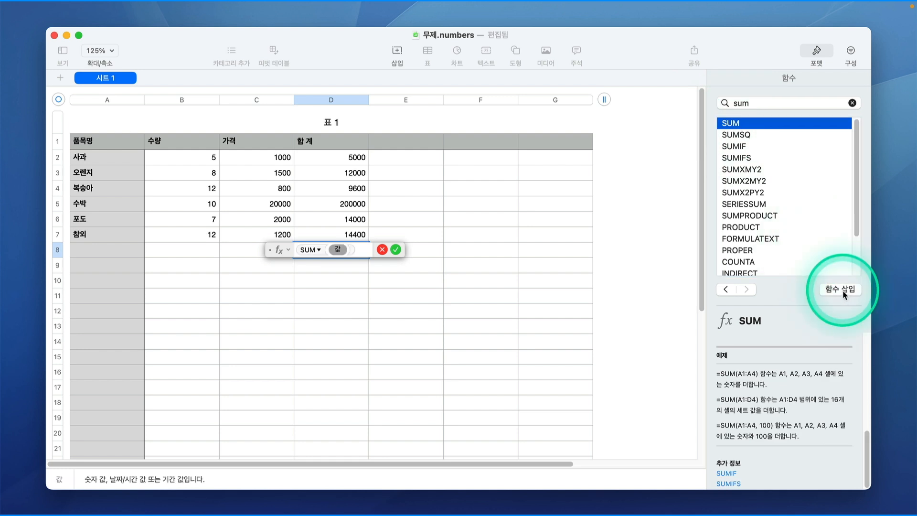
# Set the SUM argument in D8 to D2:D7, move the formula editor clear of the cell and accept the formula.
pyautogui.click(338, 250)
pyautogui.moveTo(335, 160); pyautogui.dragTo(316, 242)
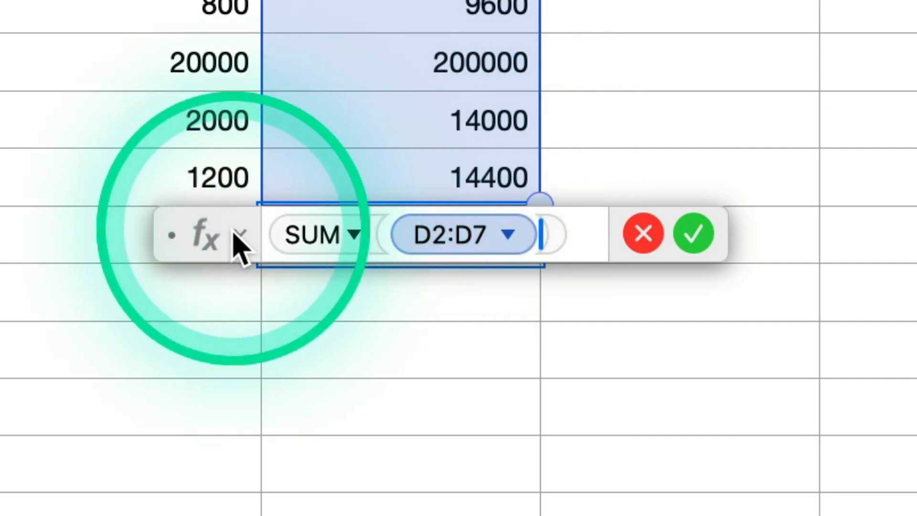
pyautogui.moveTo(219, 231); pyautogui.dragTo(215, 305)
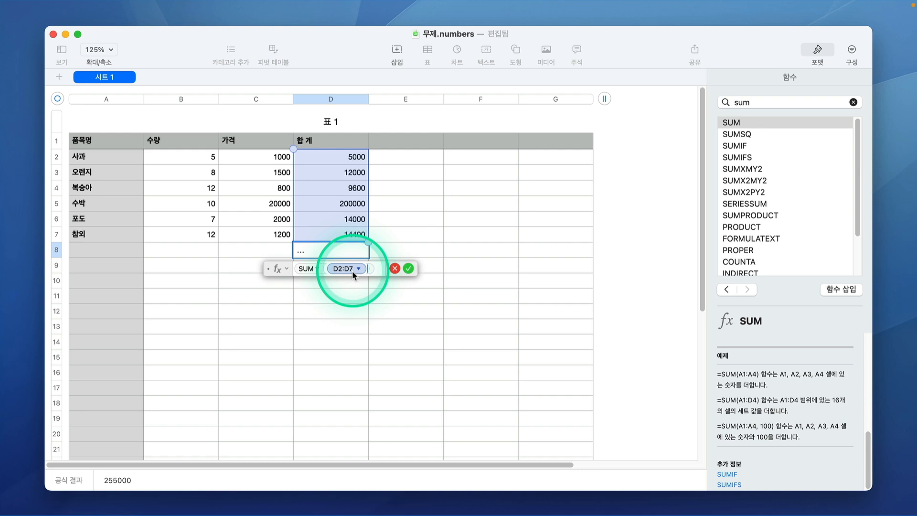
pyautogui.write(')')
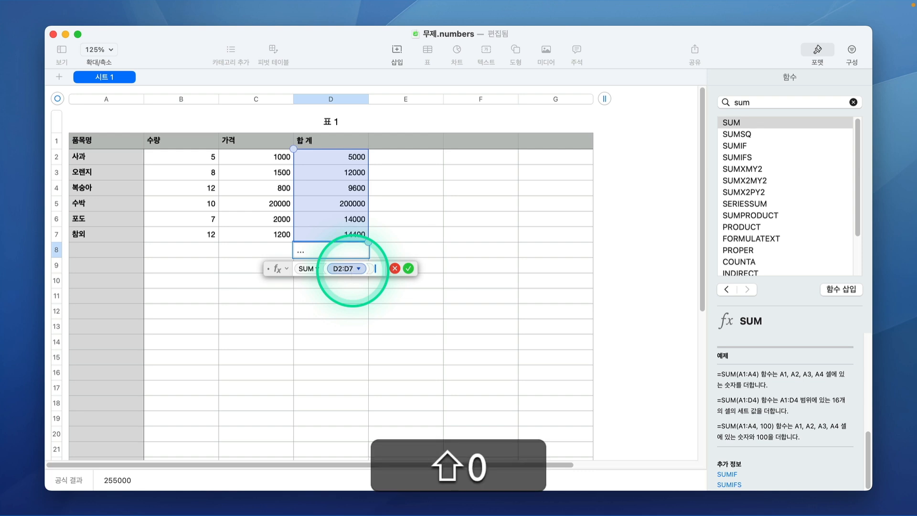
pyautogui.click(406, 269)
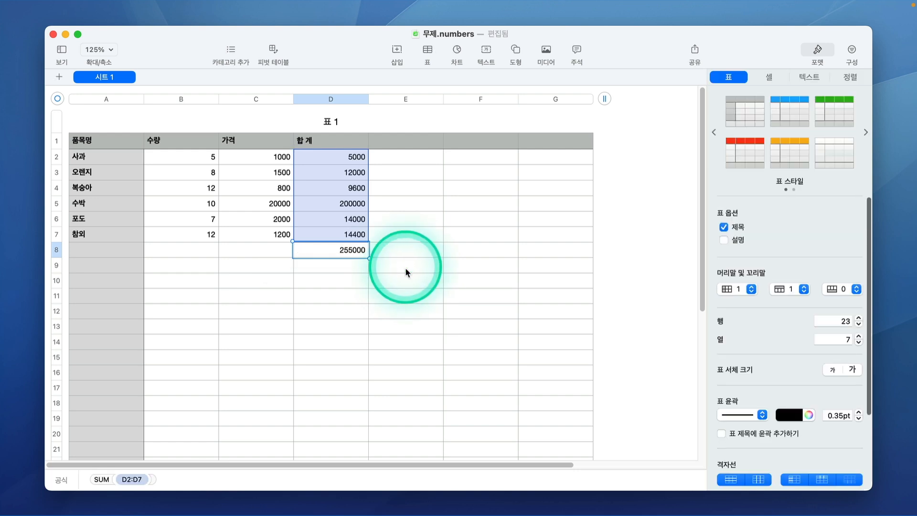
# Set the 복숭아 price in C4 to 1000.
pyautogui.click(268, 191)
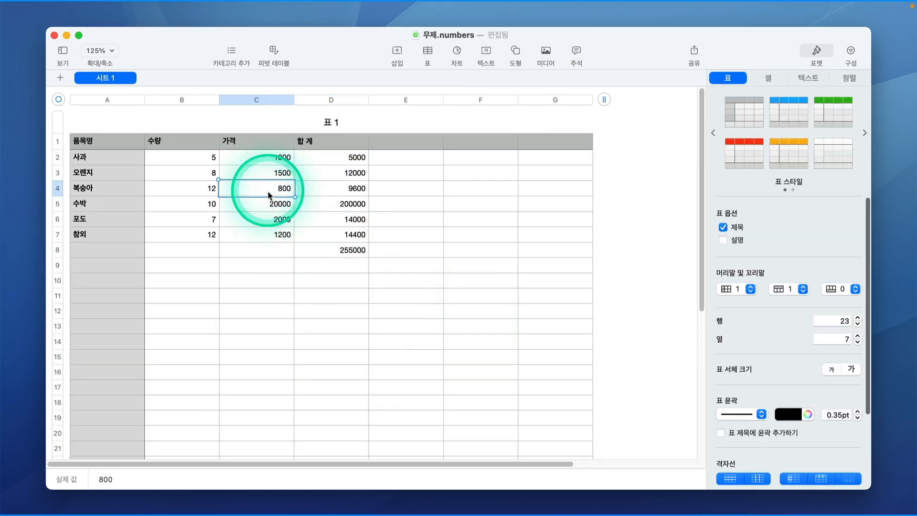
pyautogui.write('1000')
pyautogui.press('Return')
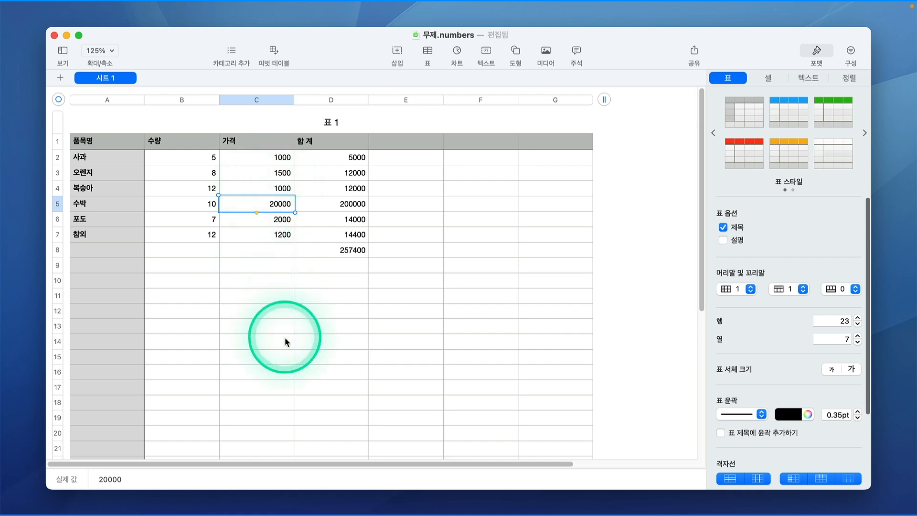
pyautogui.click(638, 385)
# Select header row 1, then header column A, to show the table's header areas.
pyautogui.click(108, 146)
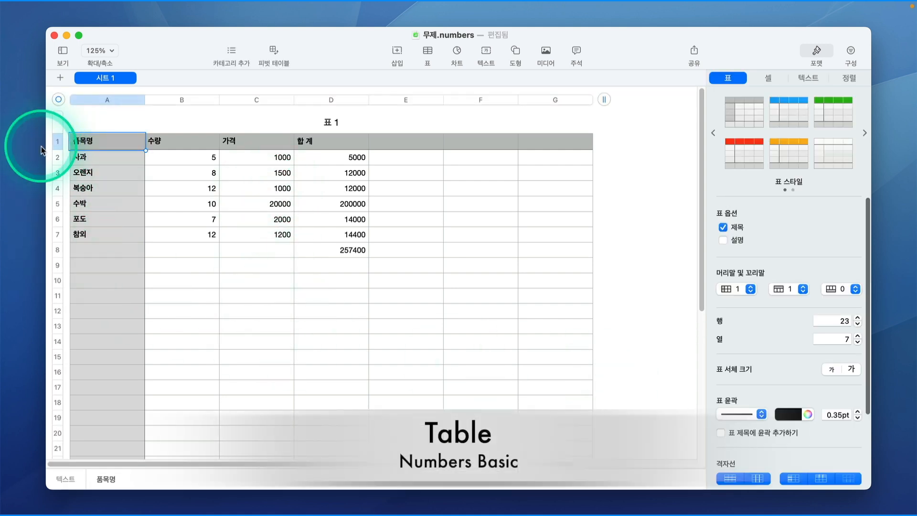
pyautogui.click(58, 141)
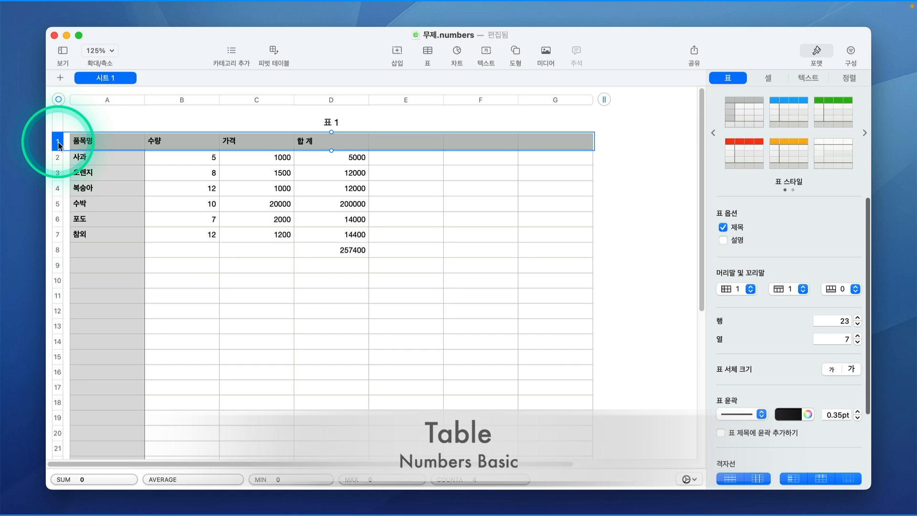
pyautogui.click(123, 102)
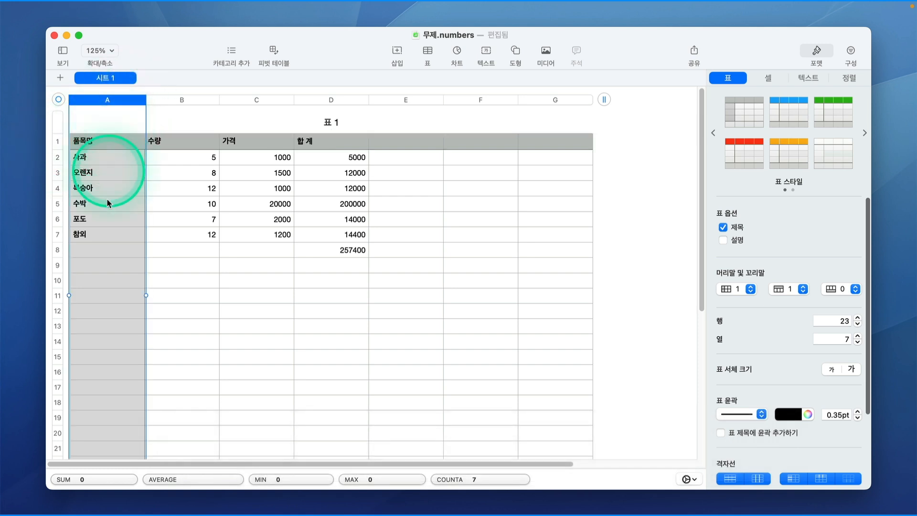
# Delete the SUM formula from D8.
pyautogui.click(351, 238)
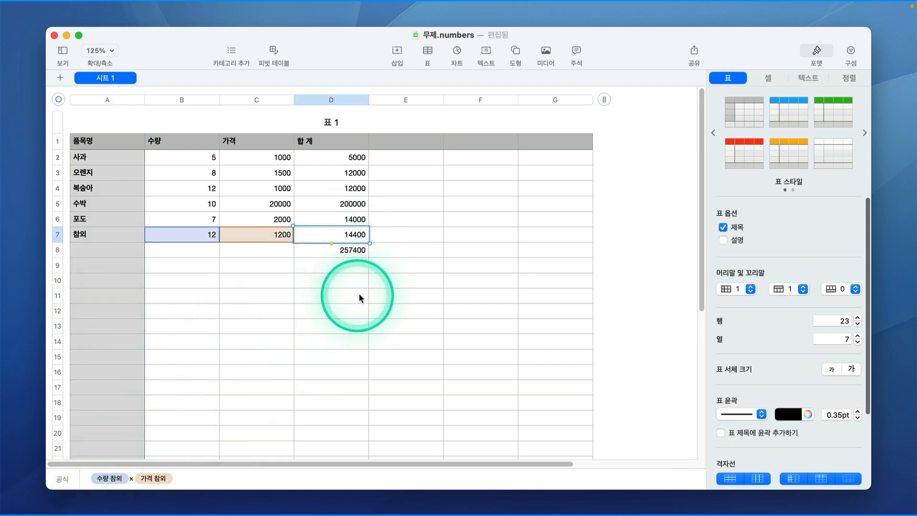
pyautogui.click(350, 263)
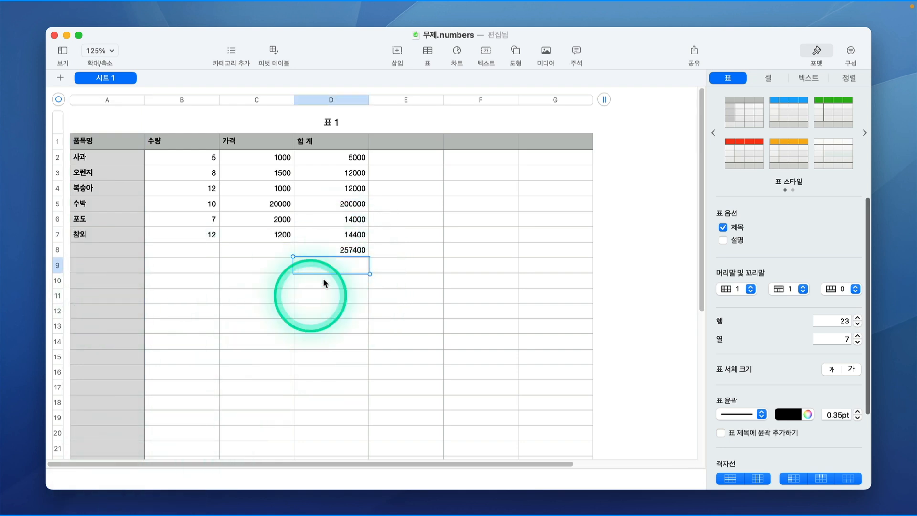
pyautogui.click(338, 254)
pyautogui.press('BackSpace')
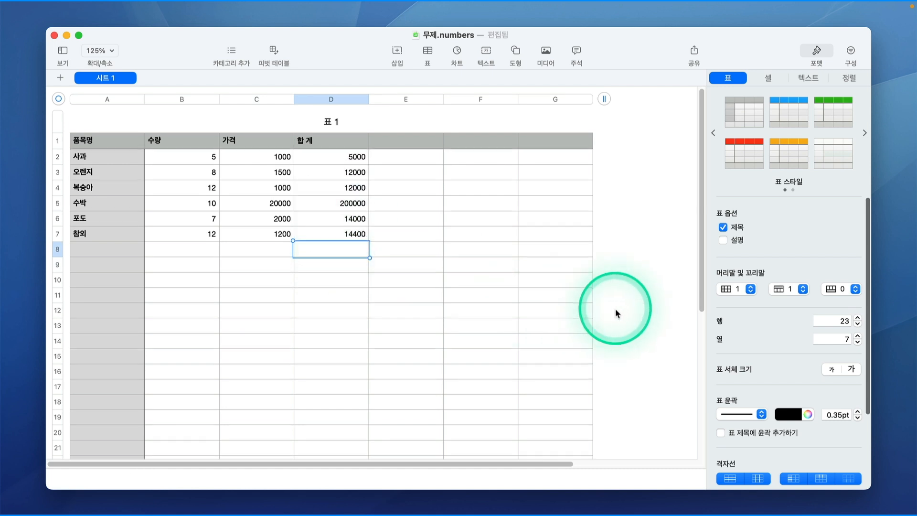
# Remove the empty rows below the 참외 row so the table ends at row 7.
pyautogui.scroll(-5, 615, 312)
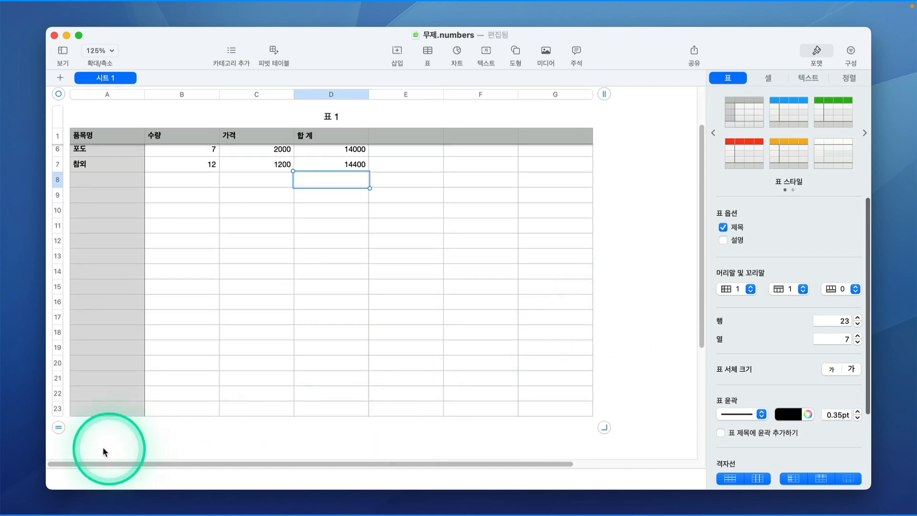
pyautogui.moveTo(58, 427); pyautogui.dragTo(55, 194)
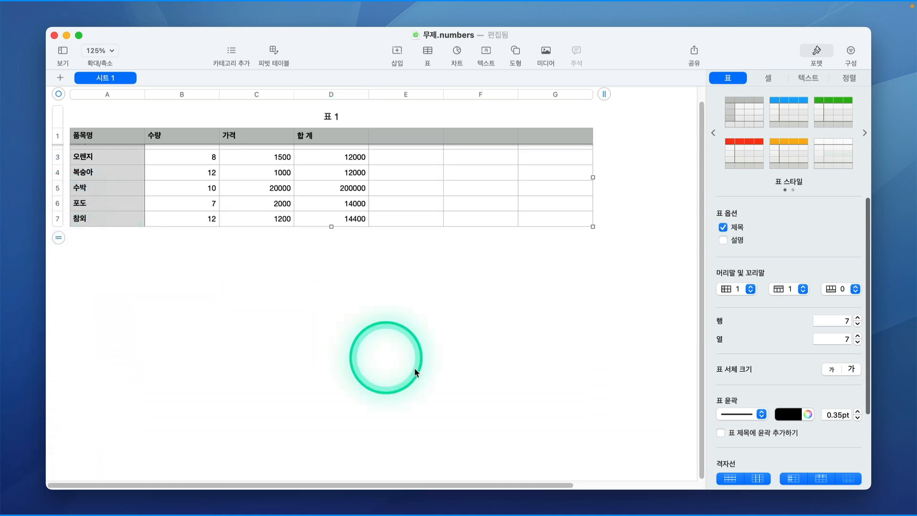
pyautogui.scroll(2, 417, 368)
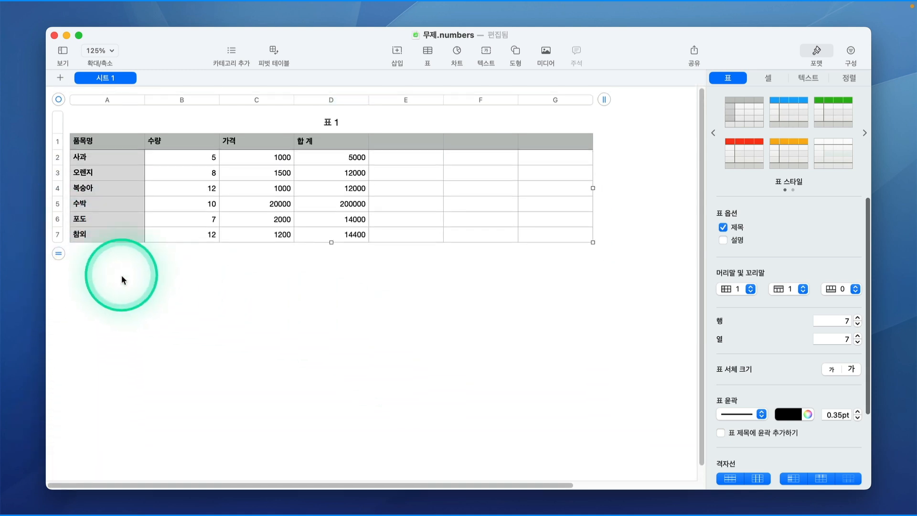
# Examine the multiplication formulas in the 합 계 column for each item from 사과 to 참외.
pyautogui.click(356, 157)
pyautogui.click(357, 173)
pyautogui.click(356, 189)
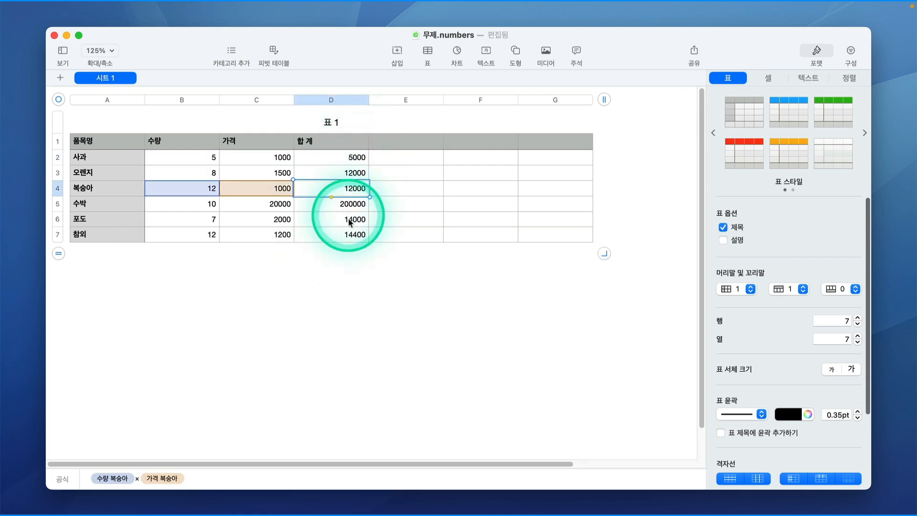
pyautogui.click(353, 204)
pyautogui.click(352, 220)
pyautogui.click(352, 237)
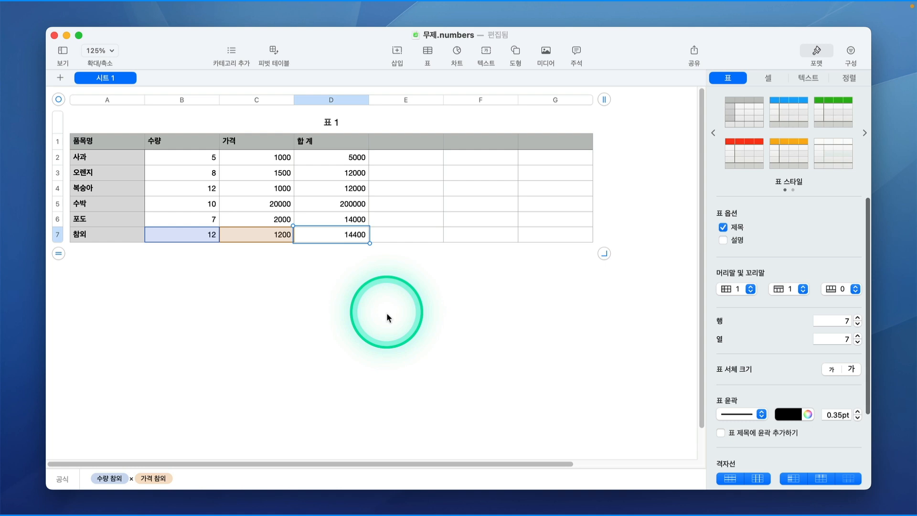
# Add a row below 참외 and fill it with the item kiwi, quantity 8 and price 4000.
pyautogui.press('Return')
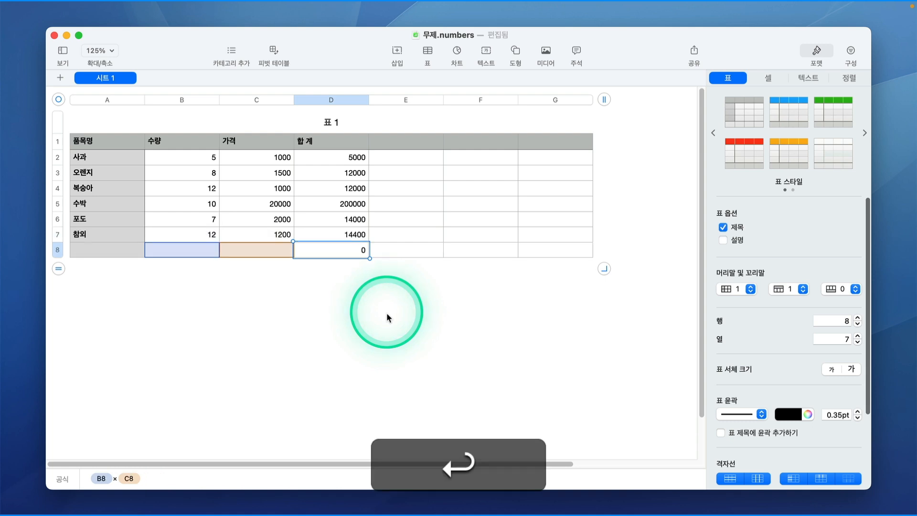
pyautogui.click(103, 250)
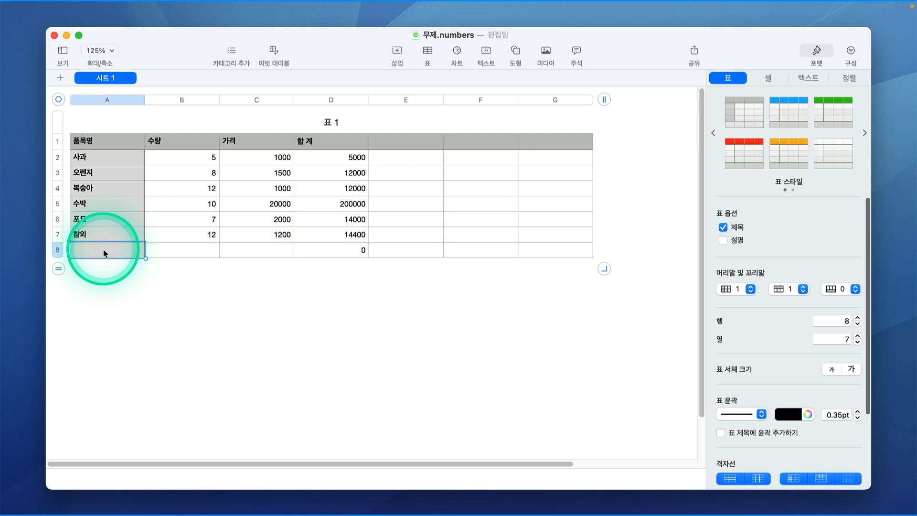
pyautogui.write('zln')
pyautogui.press('BackSpace')
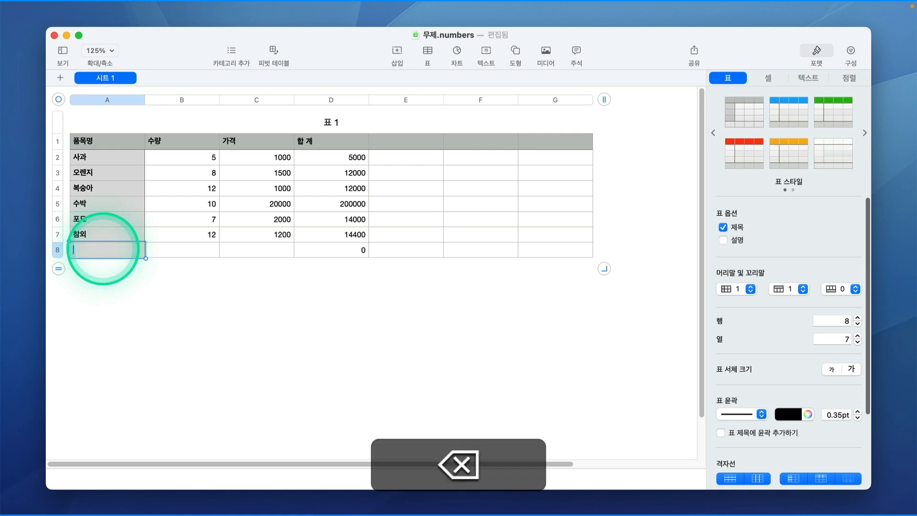
pyautogui.write('kiwi')
pyautogui.press('Right')
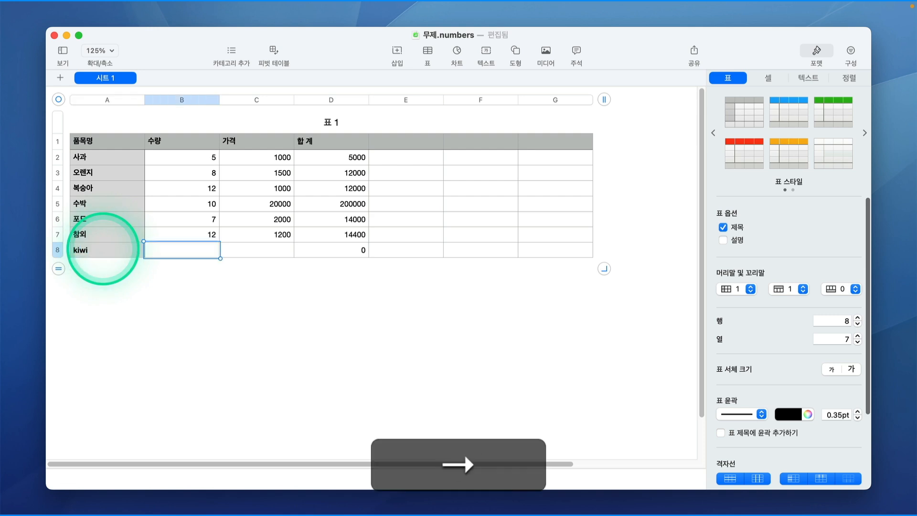
pyautogui.write('8')
pyautogui.press('Right')
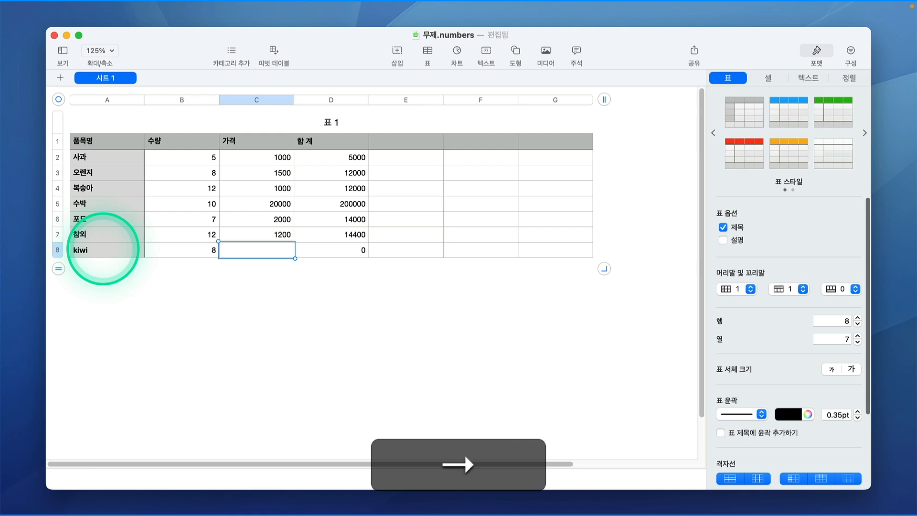
pyautogui.write('4000')
pyautogui.press('Return')
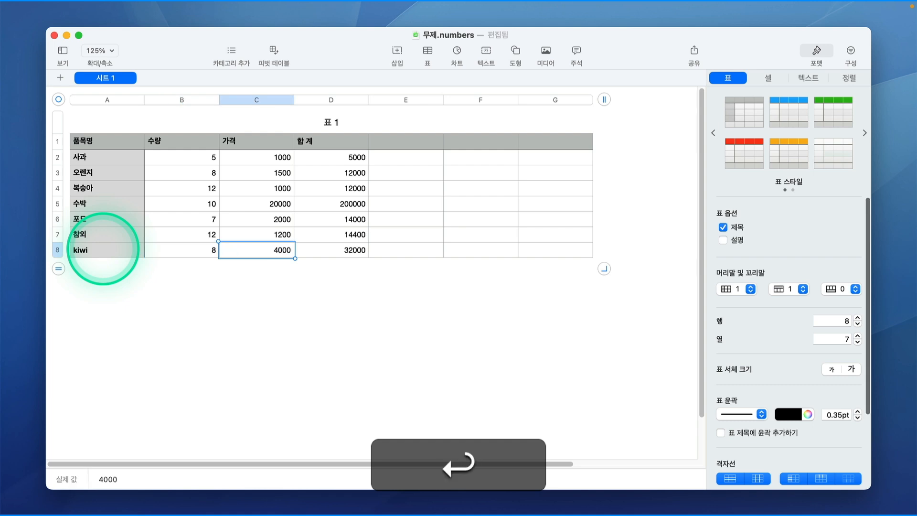
pyautogui.click(317, 251)
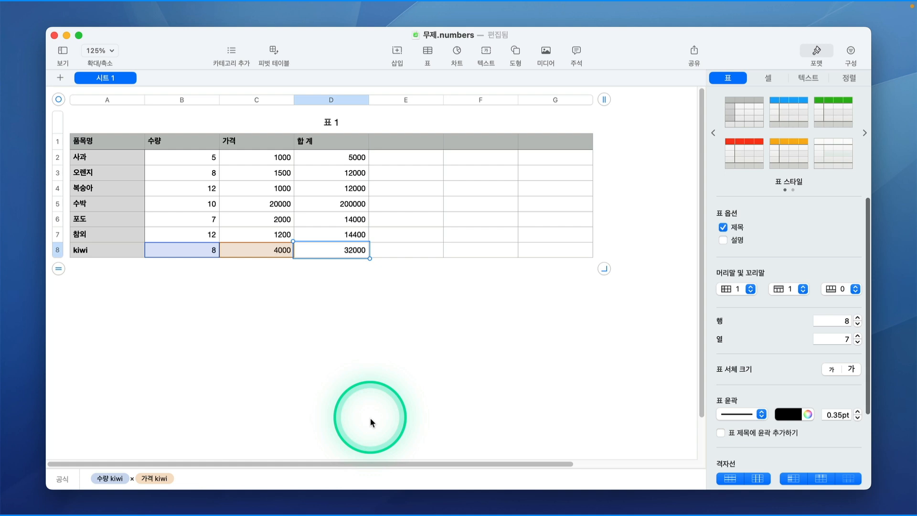
# Remove the empty columns E to G so the table ends at the 합 계 column.
pyautogui.moveTo(602, 100); pyautogui.dragTo(428, 117)
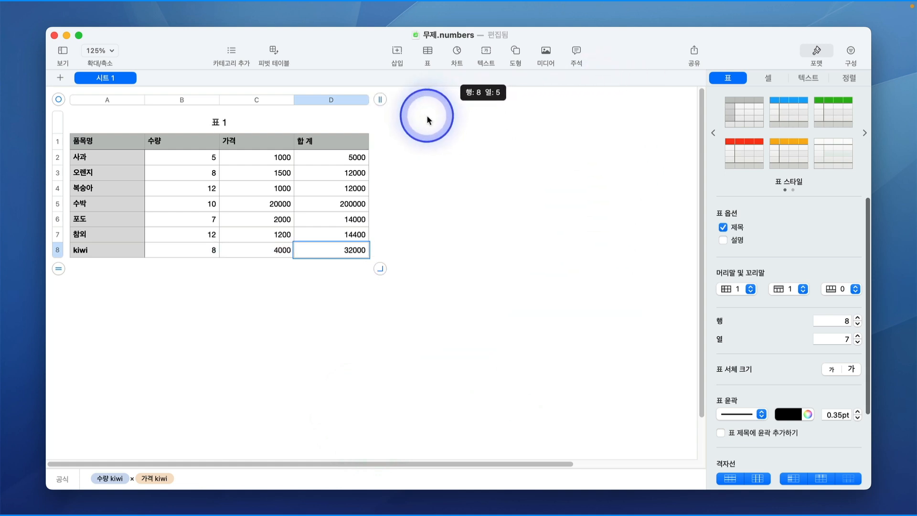
pyautogui.click(444, 320)
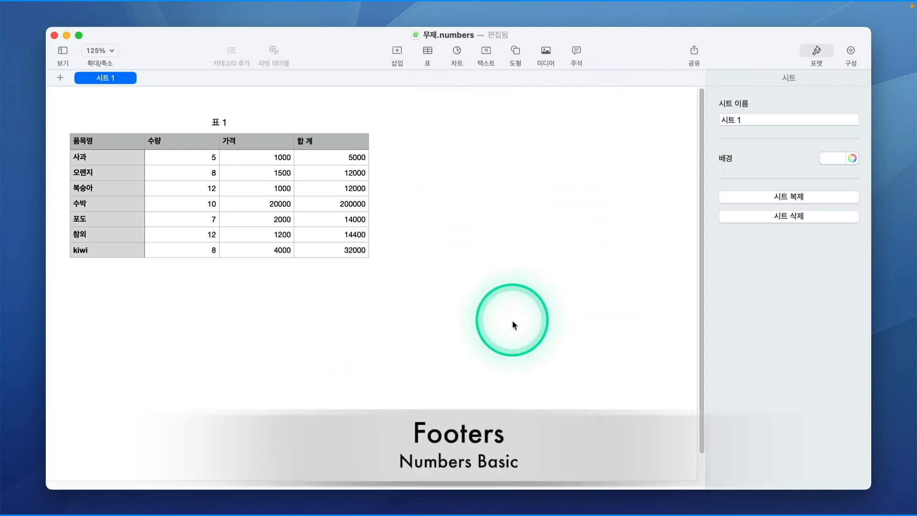
# Append a row below kiwi and make it a footer by setting the number of footer rows to 1.
pyautogui.click(99, 146)
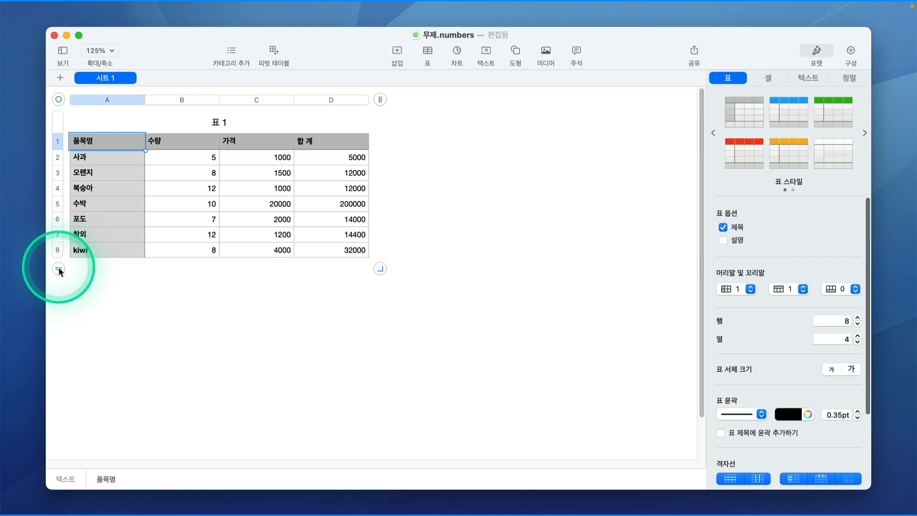
pyautogui.moveTo(58, 270); pyautogui.dragTo(58, 283)
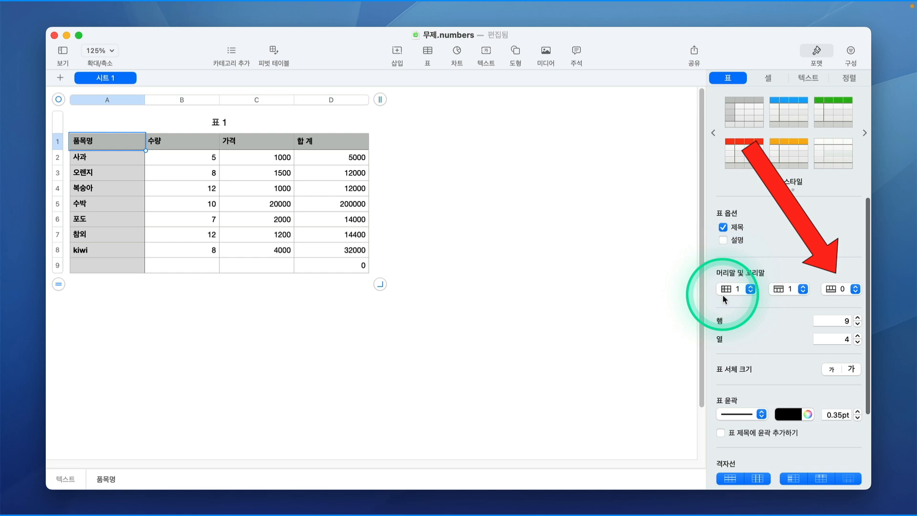
pyautogui.click(856, 289)
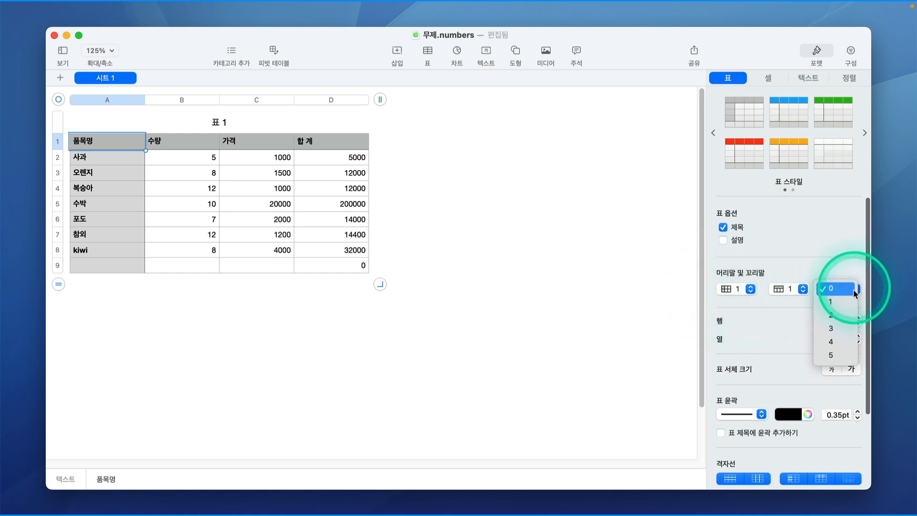
pyautogui.click(837, 309)
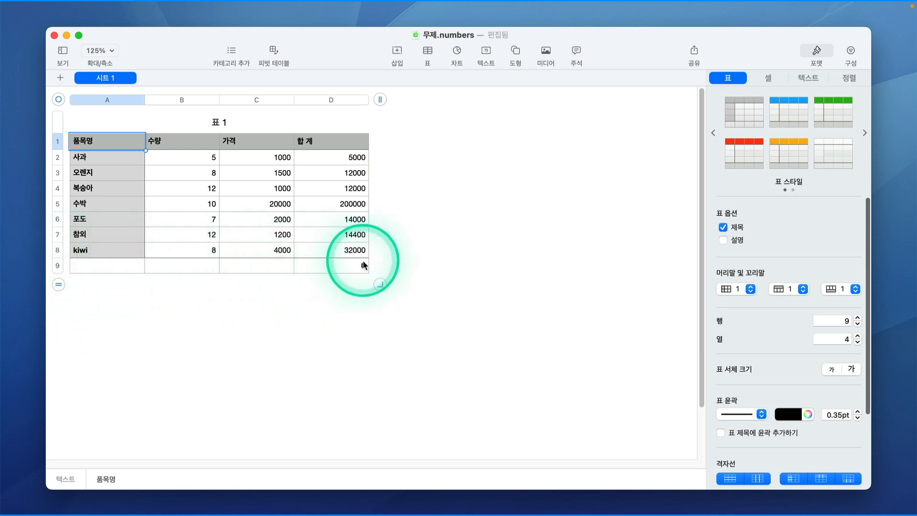
pyautogui.click(418, 344)
# Replace the formula in footer cell D9 with a SUM of the range D2:D8.
pyautogui.click(336, 265)
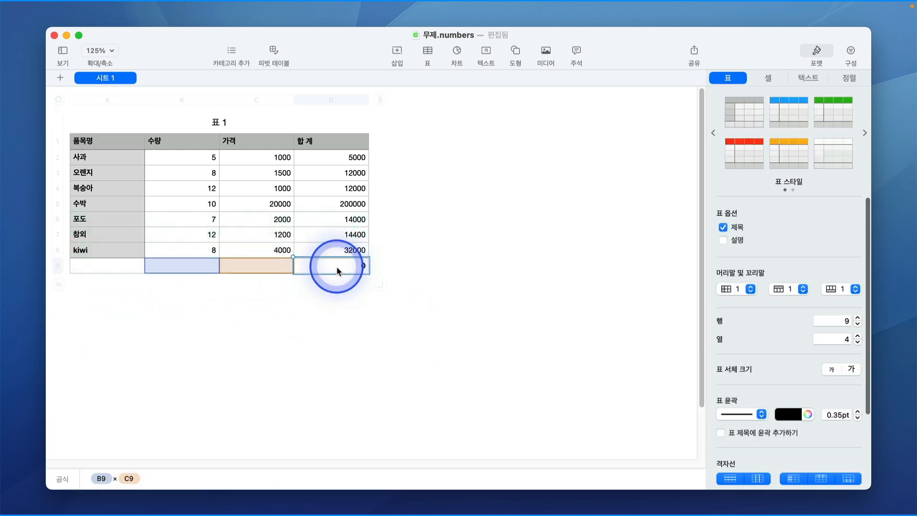
pyautogui.press('BackSpace')
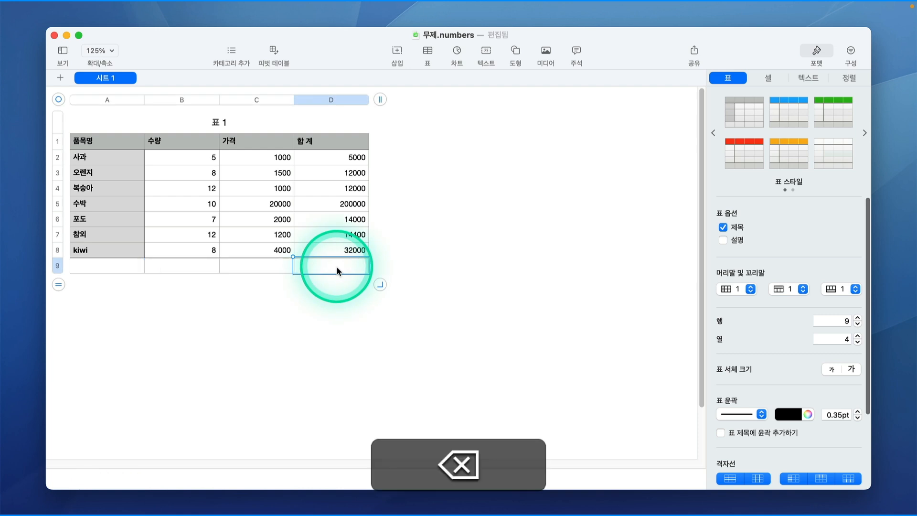
pyautogui.write('=')
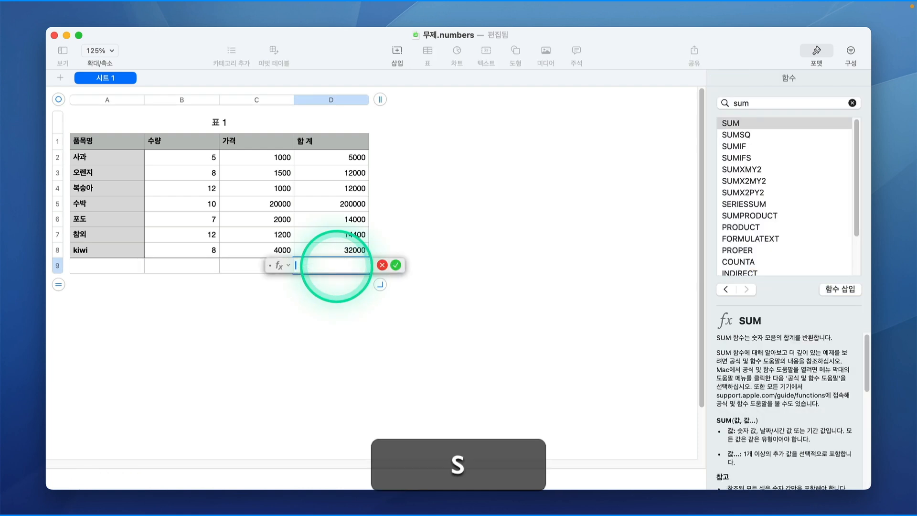
pyautogui.write('sum')
pyautogui.moveTo(356, 159); pyautogui.dragTo(356, 251)
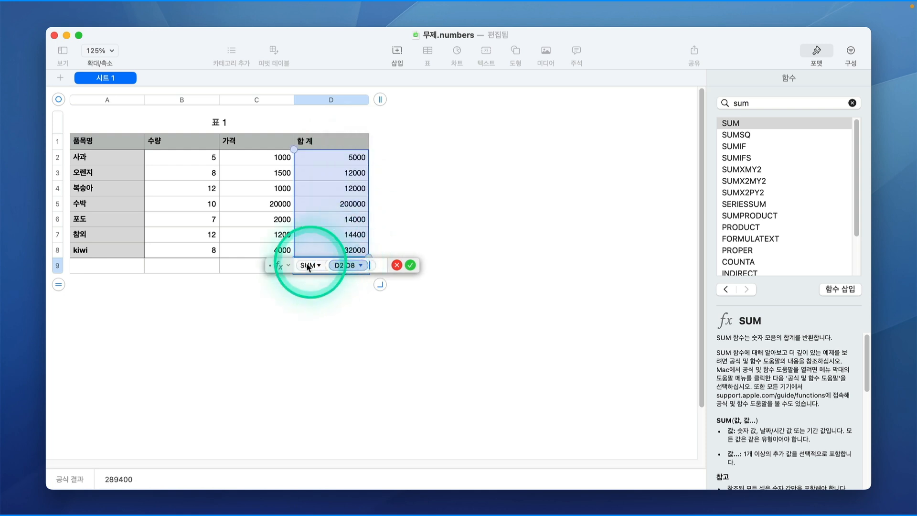
pyautogui.moveTo(282, 266); pyautogui.dragTo(281, 285)
pyautogui.click(409, 285)
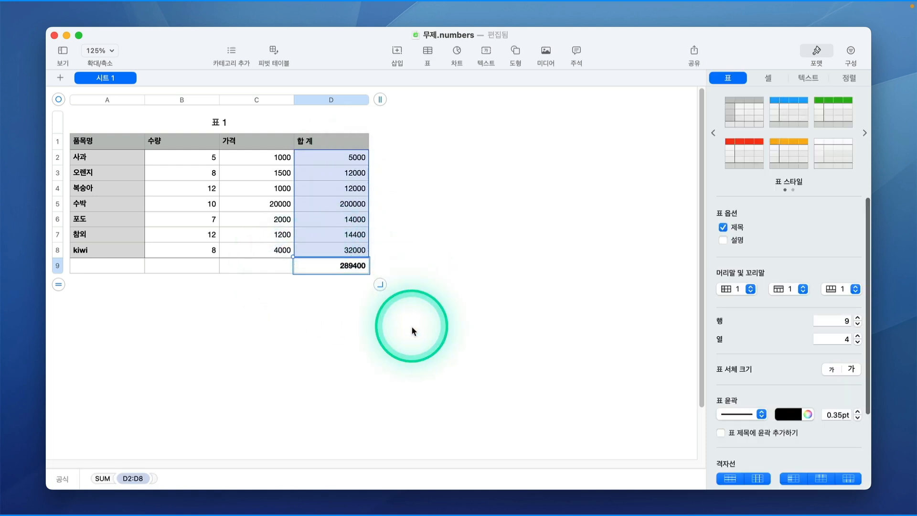
# Change the SUM argument in D9 from the cell range to the whole 합 계 column.
pyautogui.click(337, 266)
pyautogui.doubleClick(338, 266)
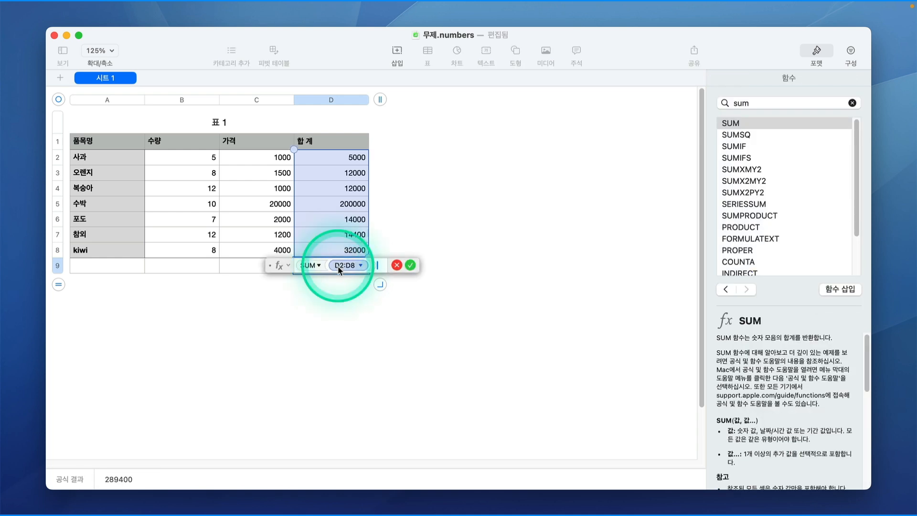
pyautogui.press('BackSpace')
pyautogui.press('BackSpace')
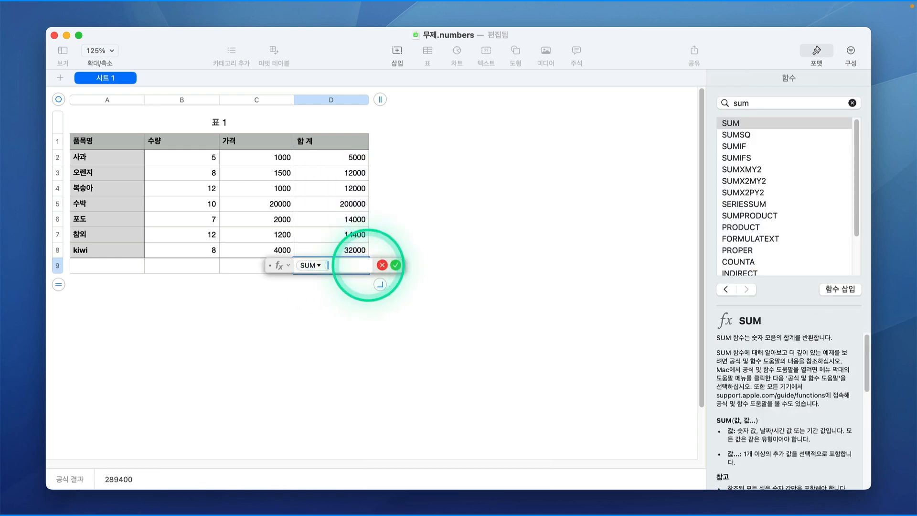
pyautogui.click(333, 100)
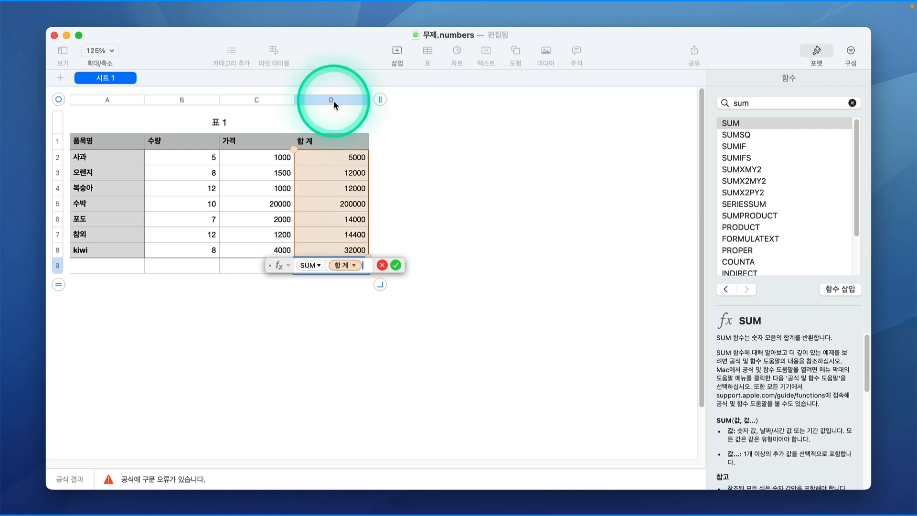
pyautogui.write(')')
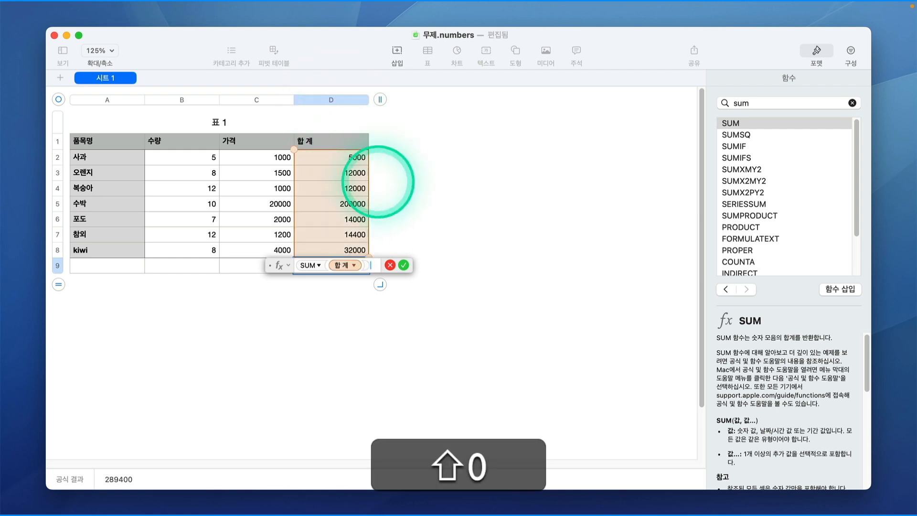
pyautogui.click(404, 264)
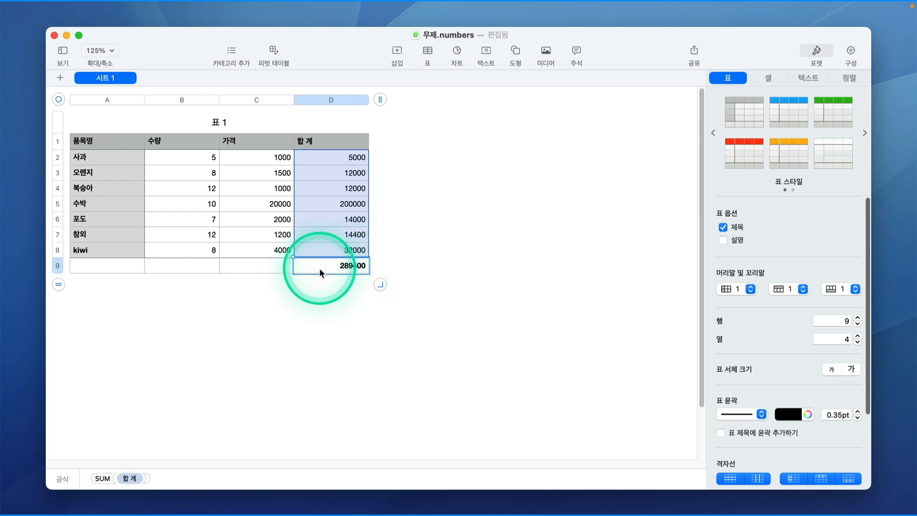
# Re-enter the SUM argument in D9 using only the column letter D.
pyautogui.doubleClick(332, 267)
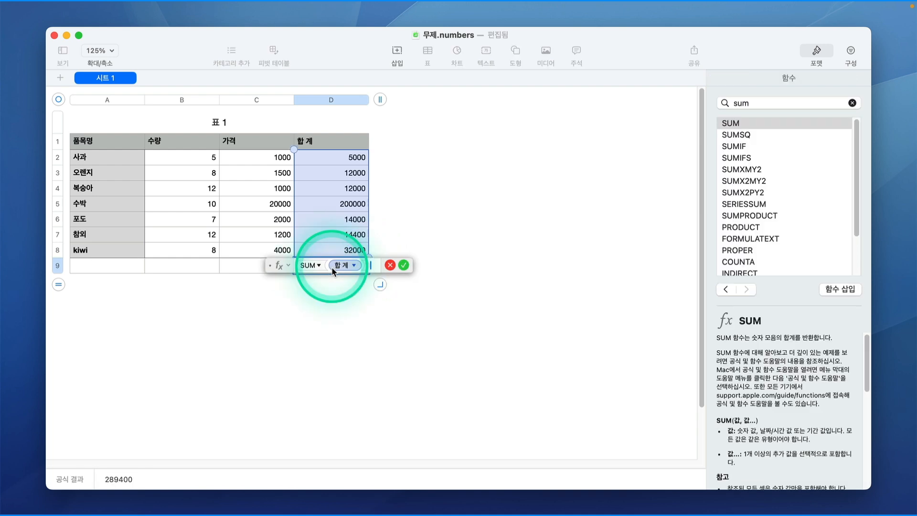
pyautogui.press('BackSpace')
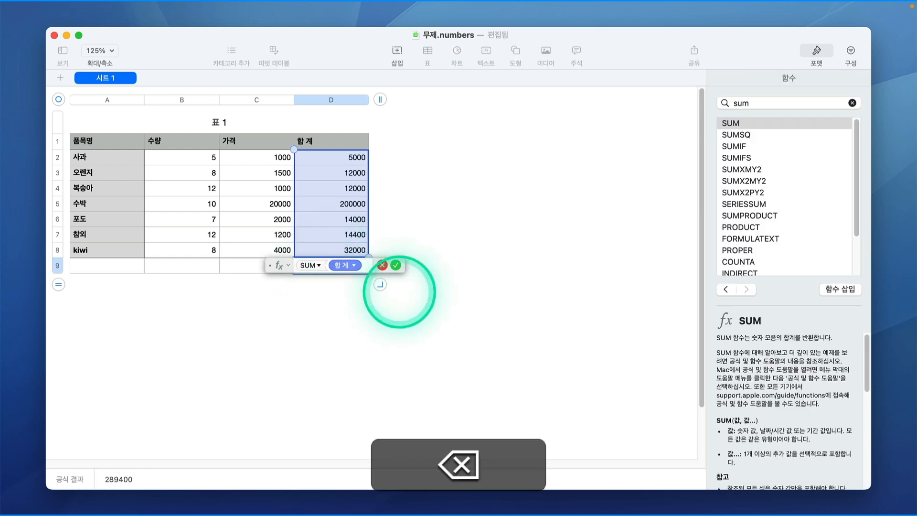
pyautogui.press('BackSpace')
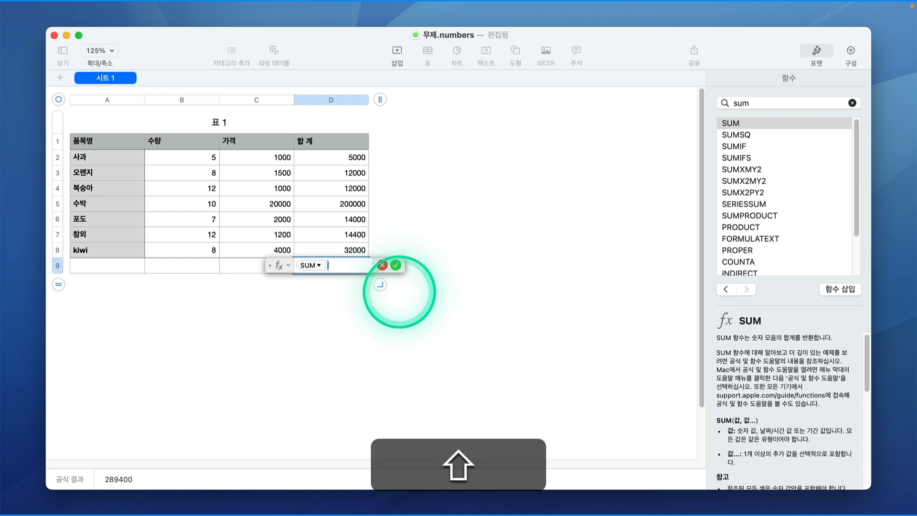
pyautogui.write('D')
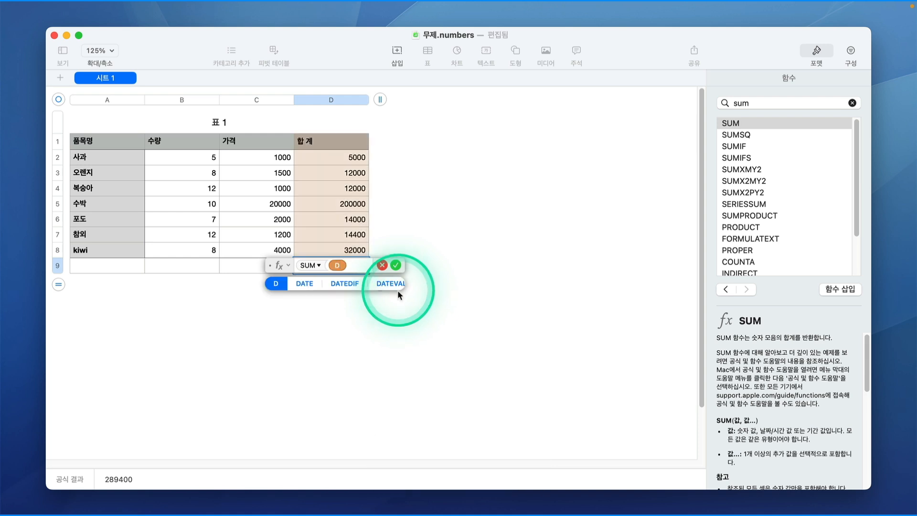
pyautogui.hotkey('shift', '0')
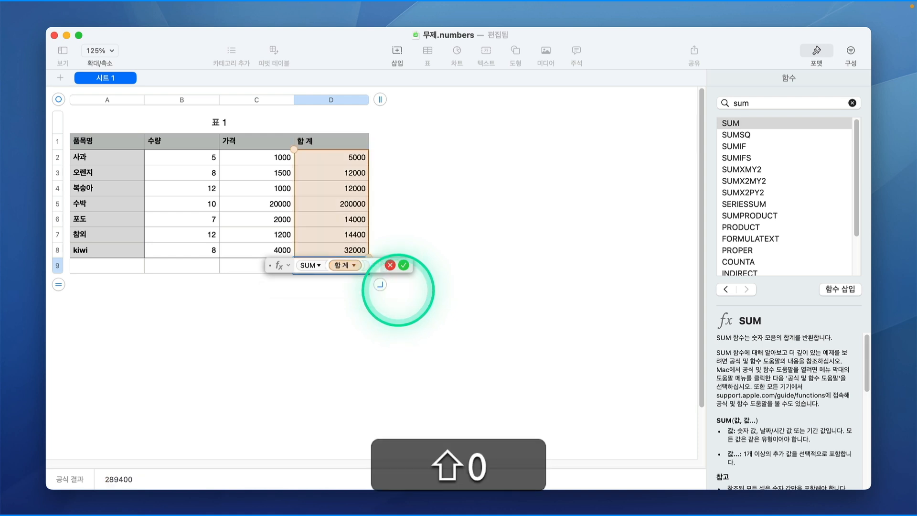
pyautogui.click(403, 265)
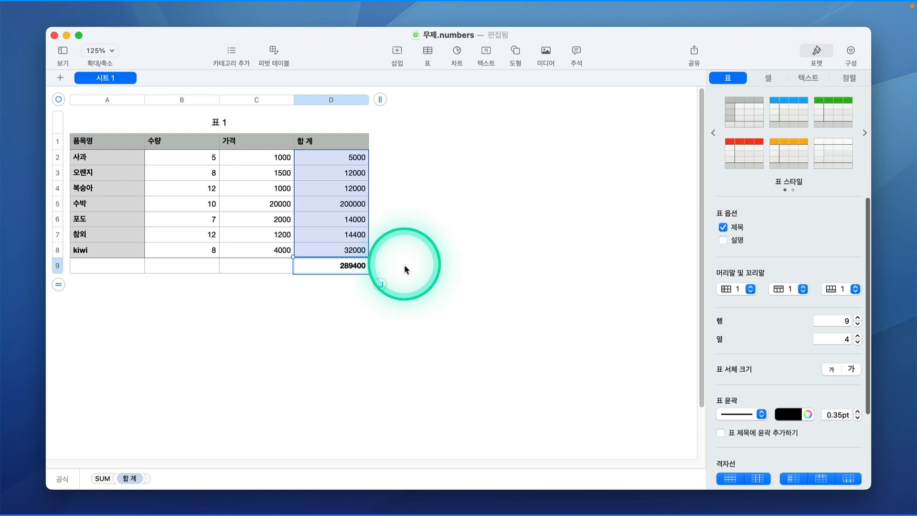
pyautogui.click(368, 334)
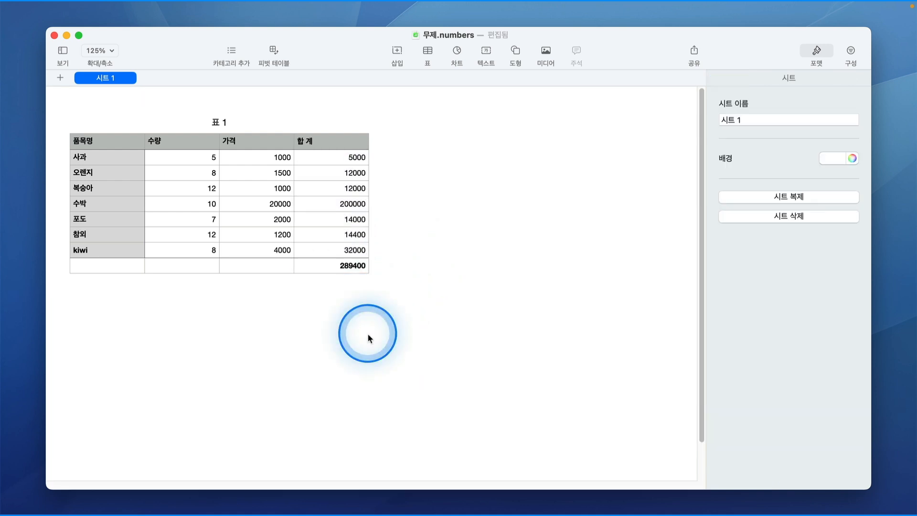
# Insert a new row above the 참외 row.
pyautogui.click(71, 236)
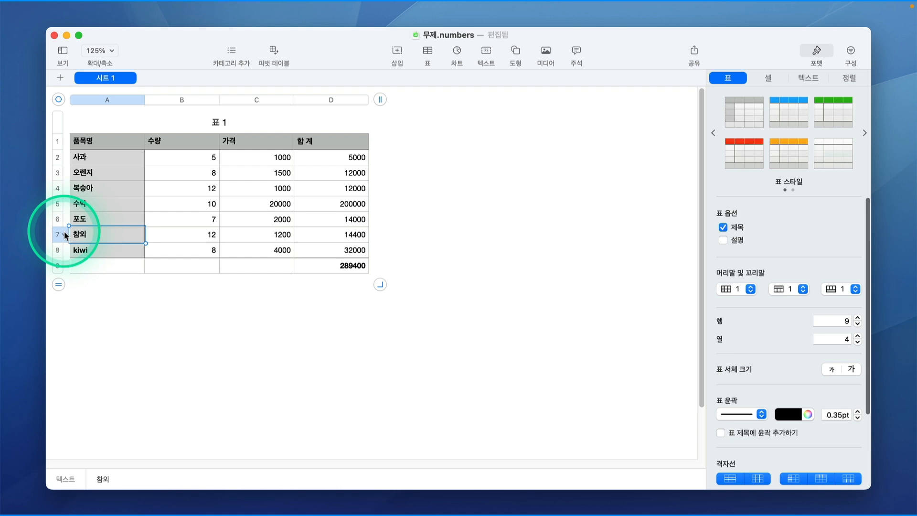
pyautogui.rightClick(65, 234)
pyautogui.click(83, 260)
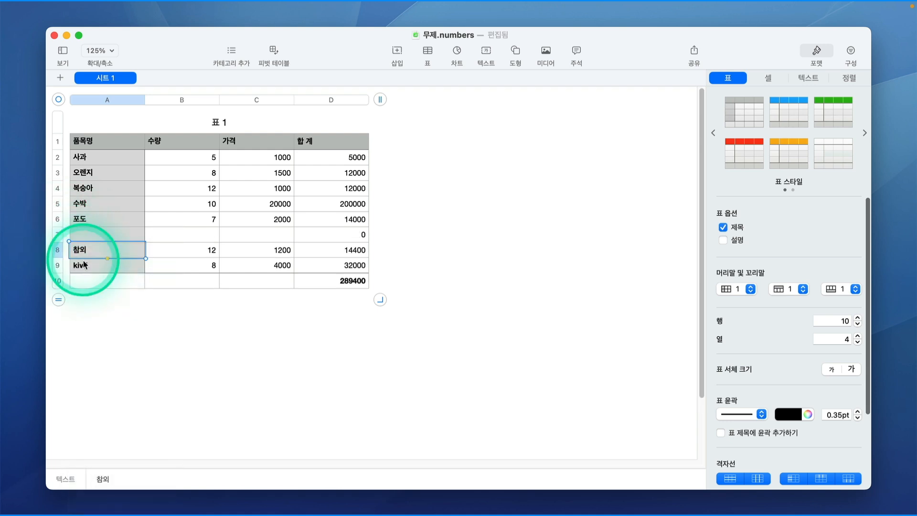
# Fill the empty row 7 with the item 오이, quantity 8 and a price starting with 13.
pyautogui.click(90, 231)
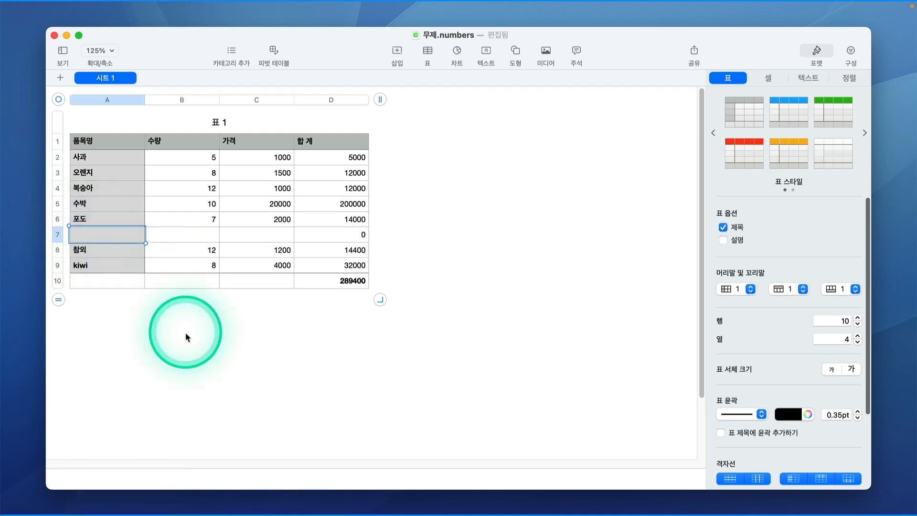
pyautogui.write('dh')
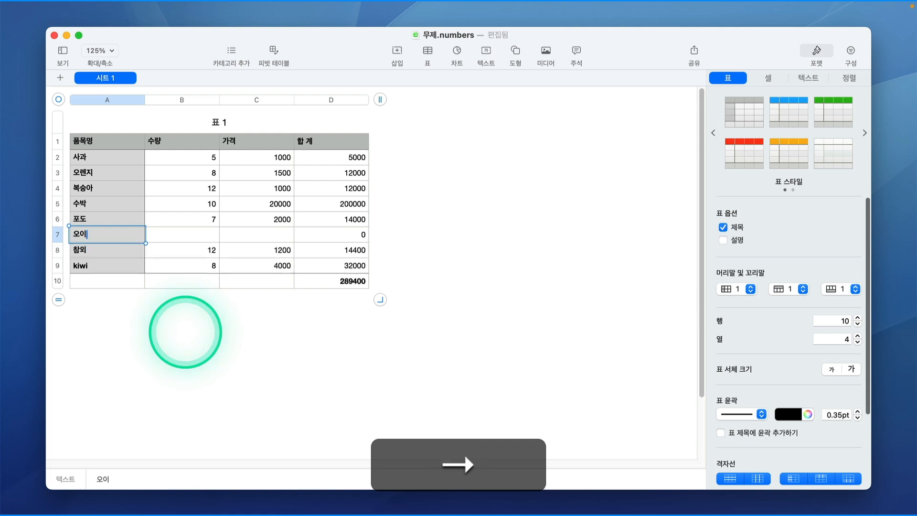
pyautogui.press('Right')
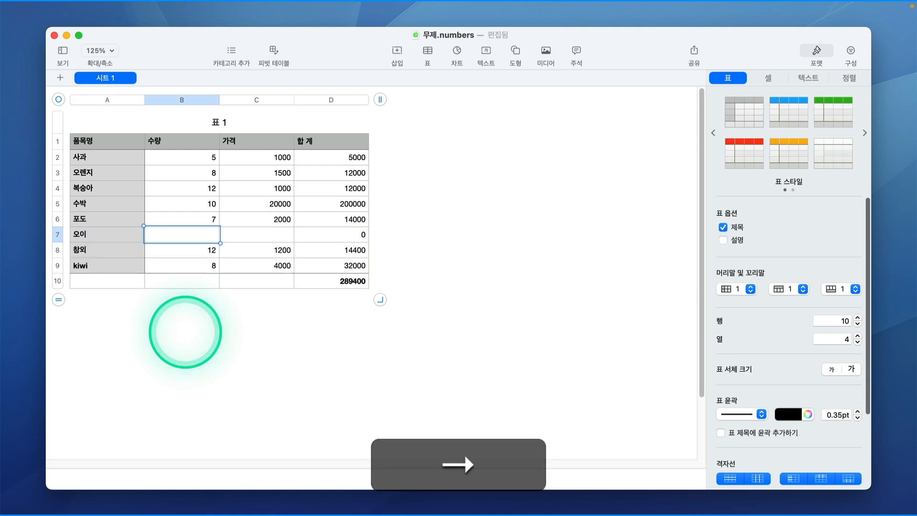
pyautogui.write('8')
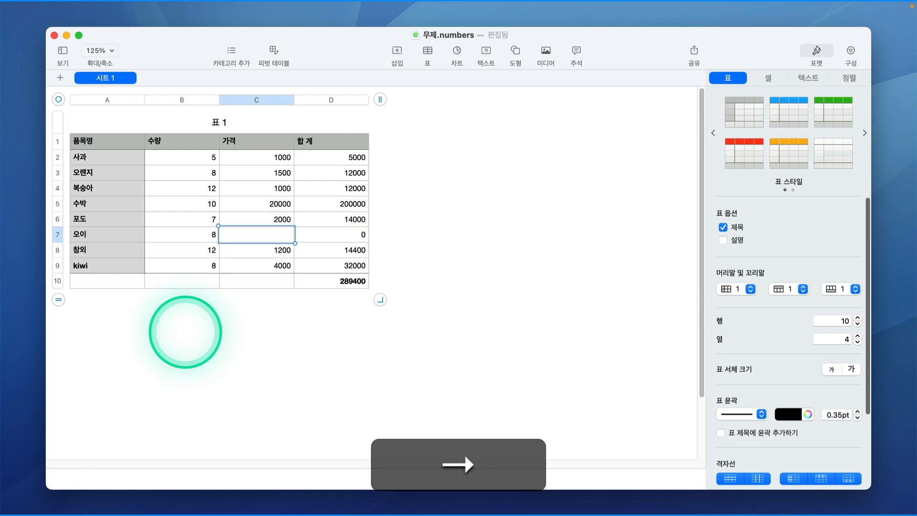
pyautogui.write('13')
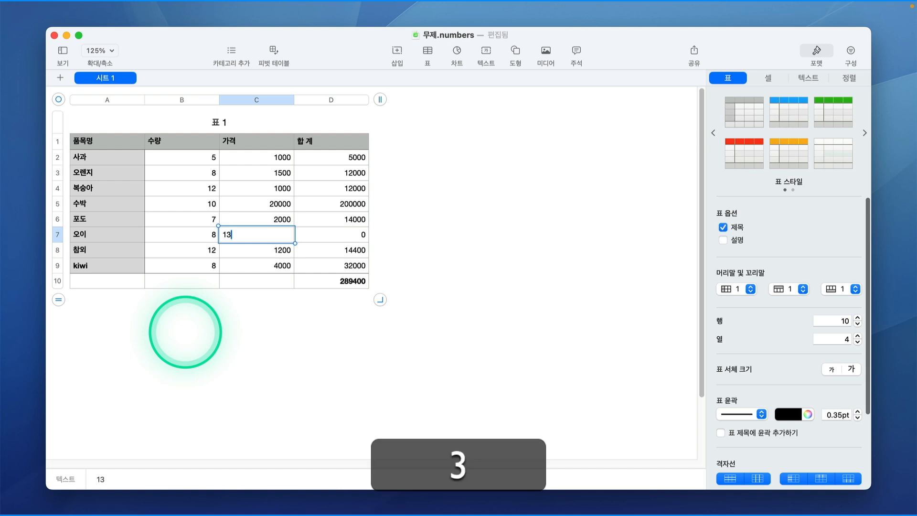